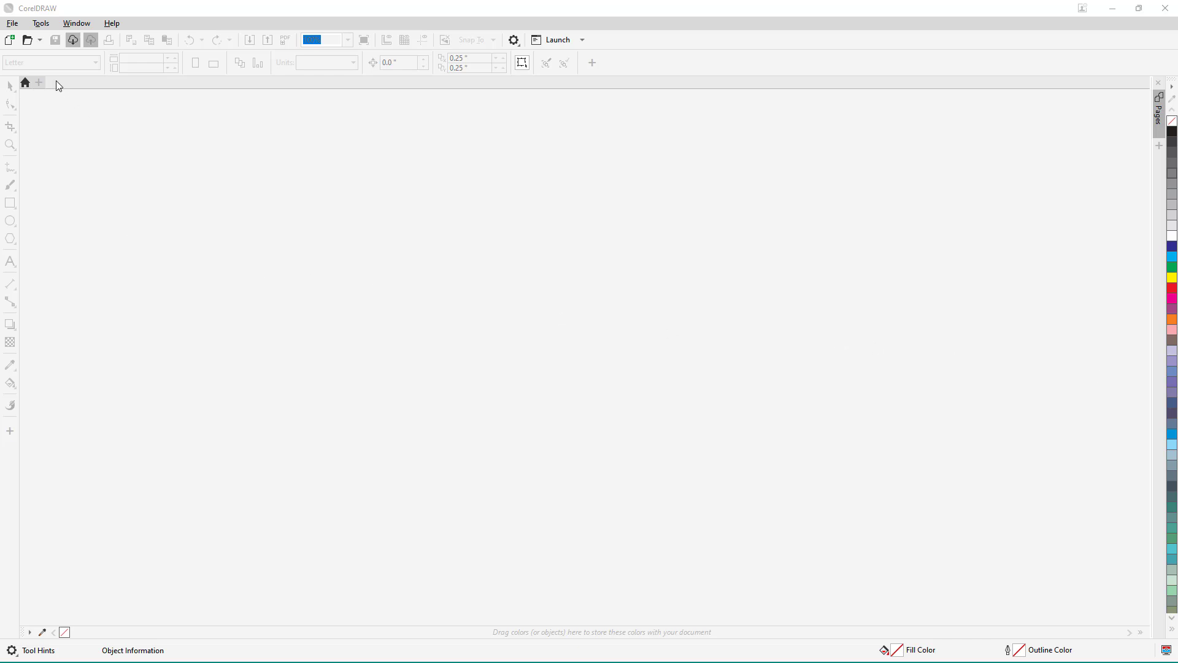
- Create a new 8.5 × 11 in Letter document with 6 pages, CMYK colour mode and 300 dpi resolution
click(11, 23)
click(25, 38)
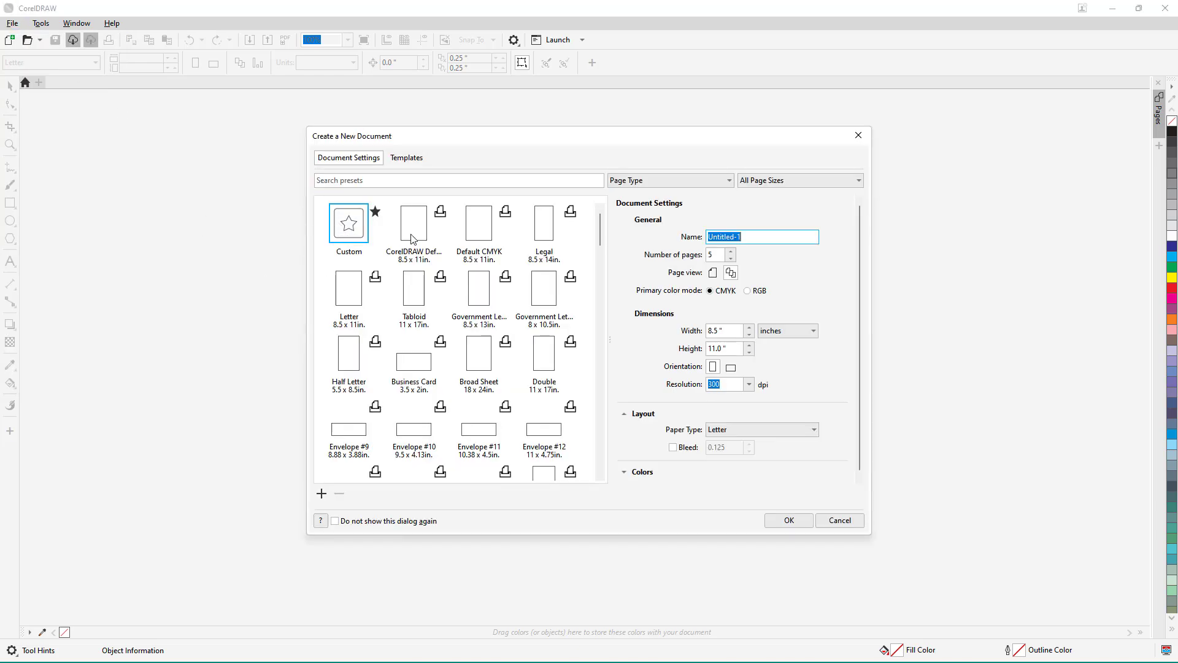
click(731, 252)
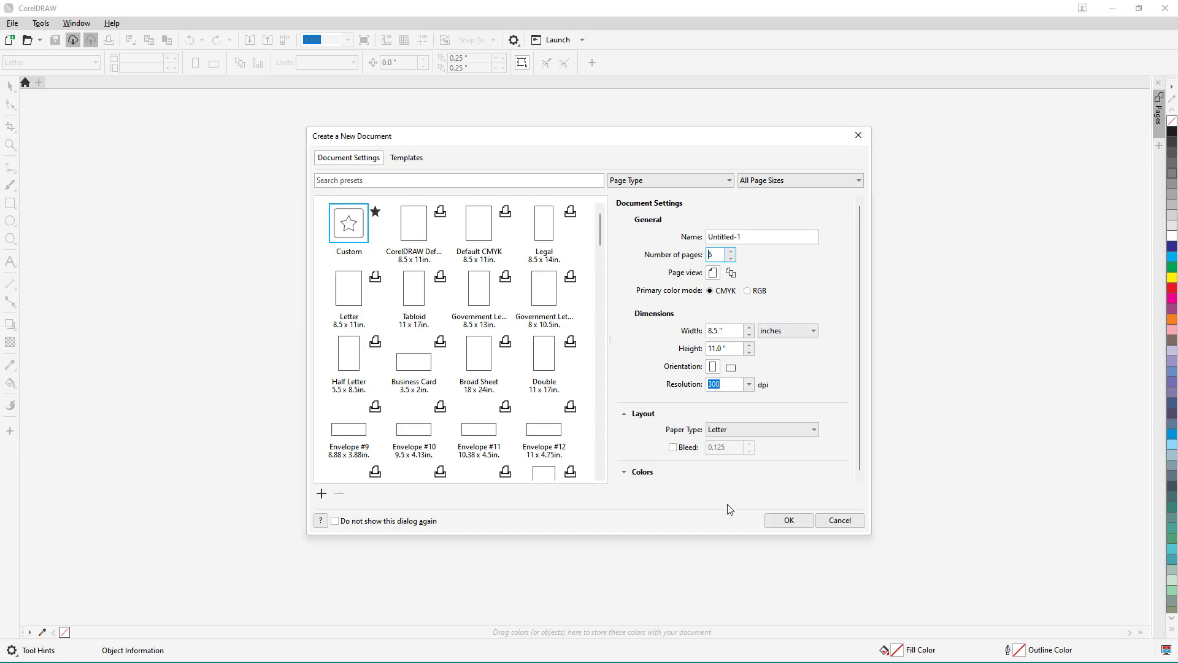
click(791, 521)
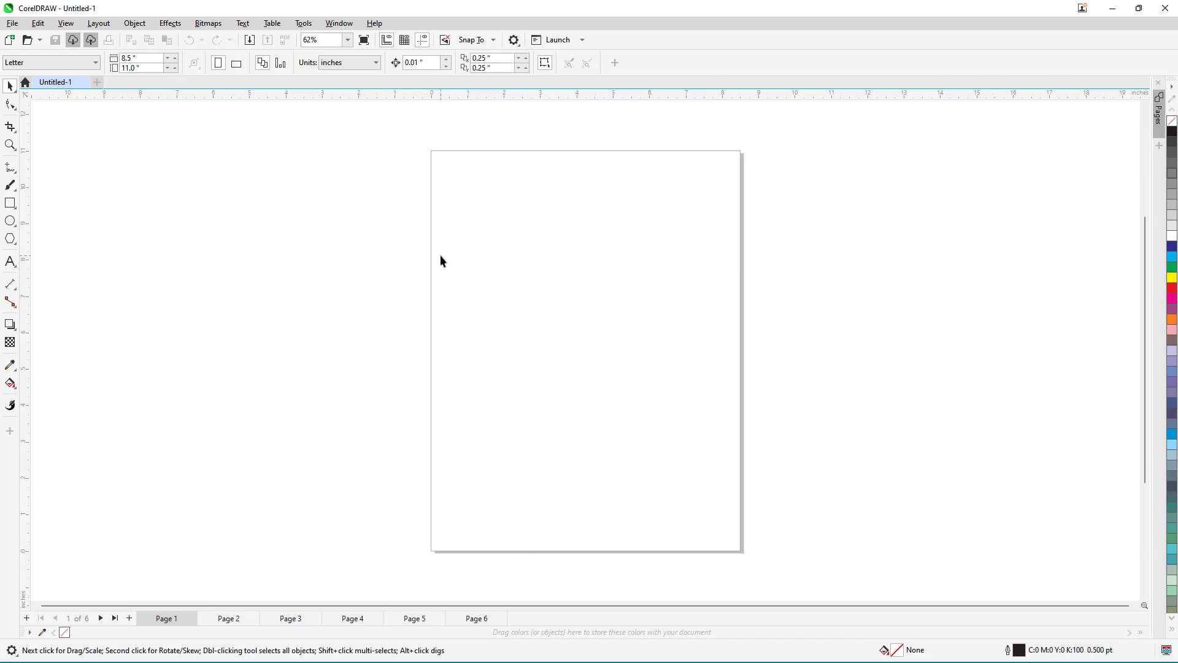
- Open the Object Data and Objects dockers, and close Object Data again so only Objects stays in use
click(337, 23)
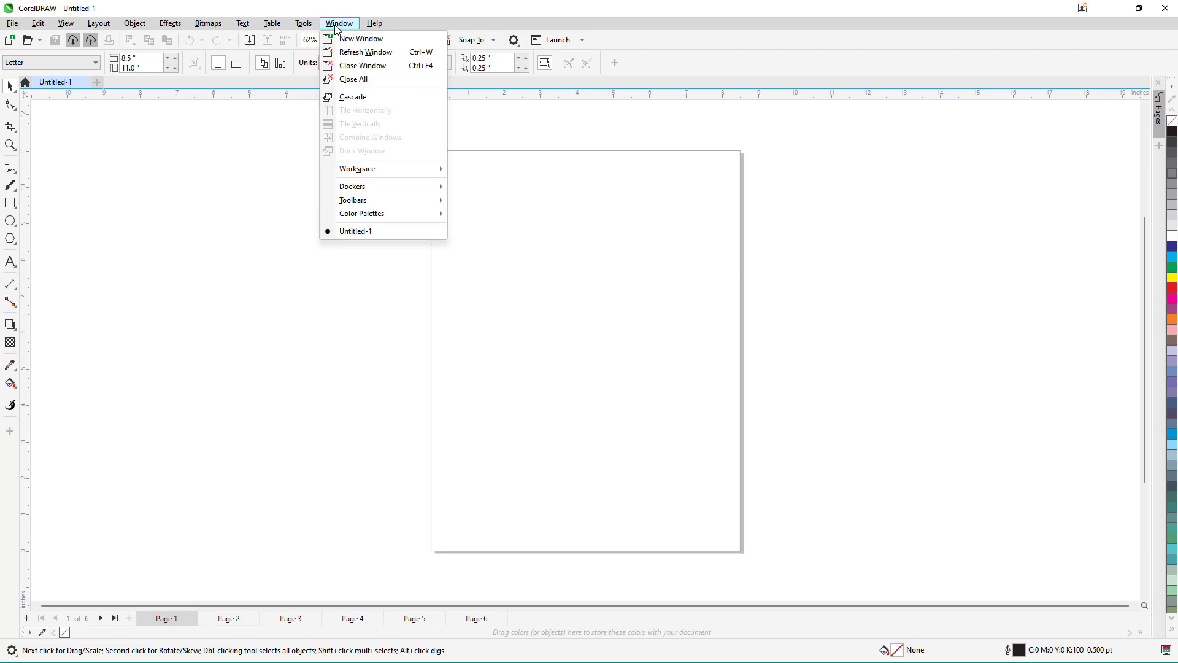
mouse_move(385, 187)
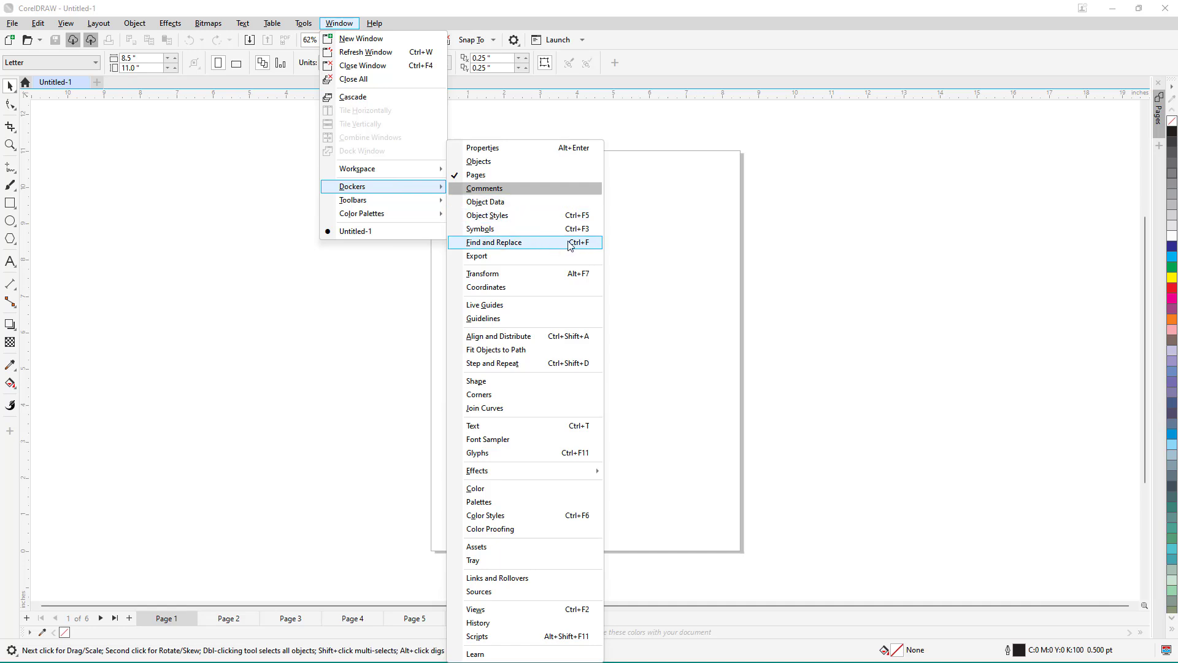
click(525, 202)
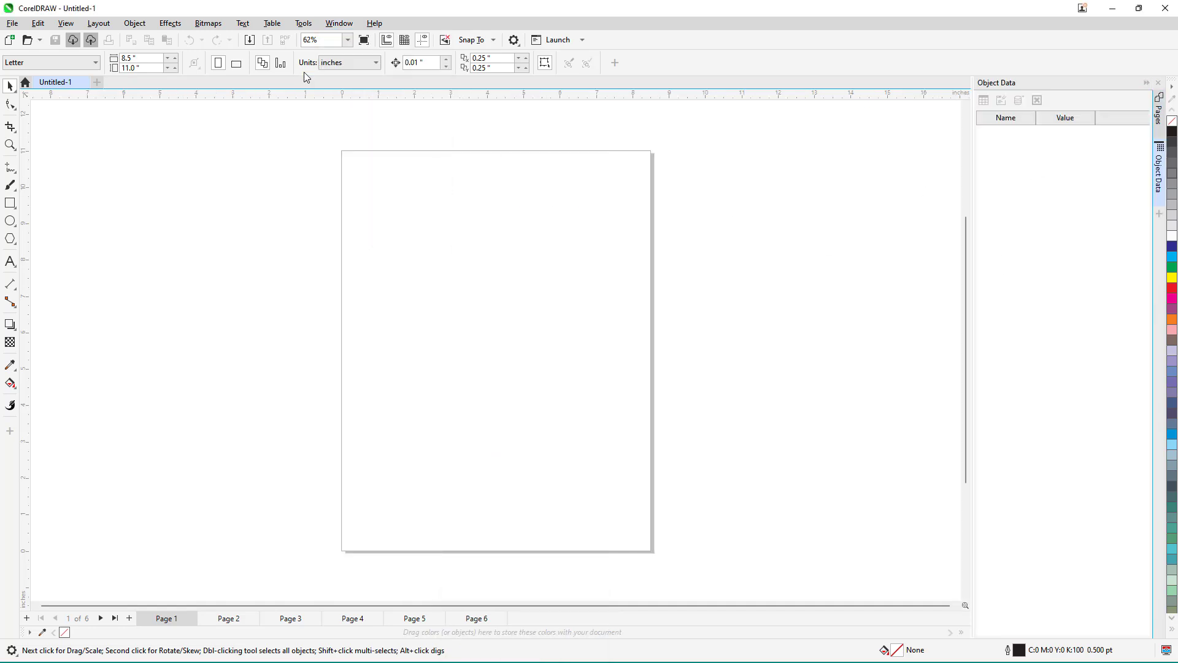
click(331, 24)
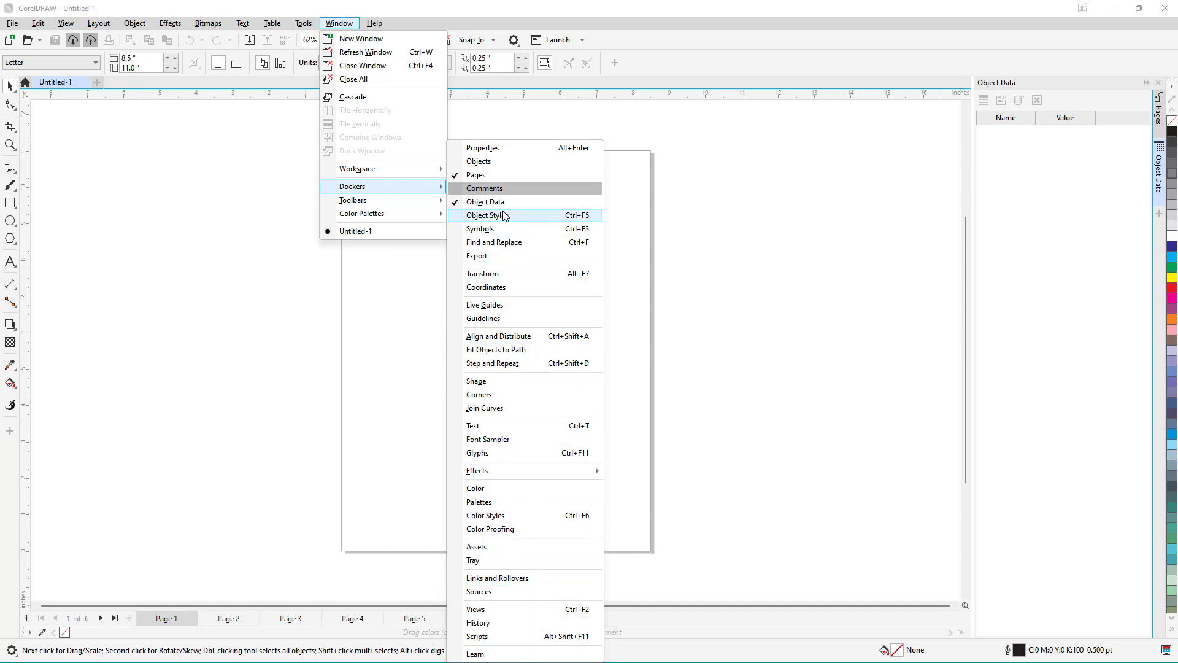
click(488, 161)
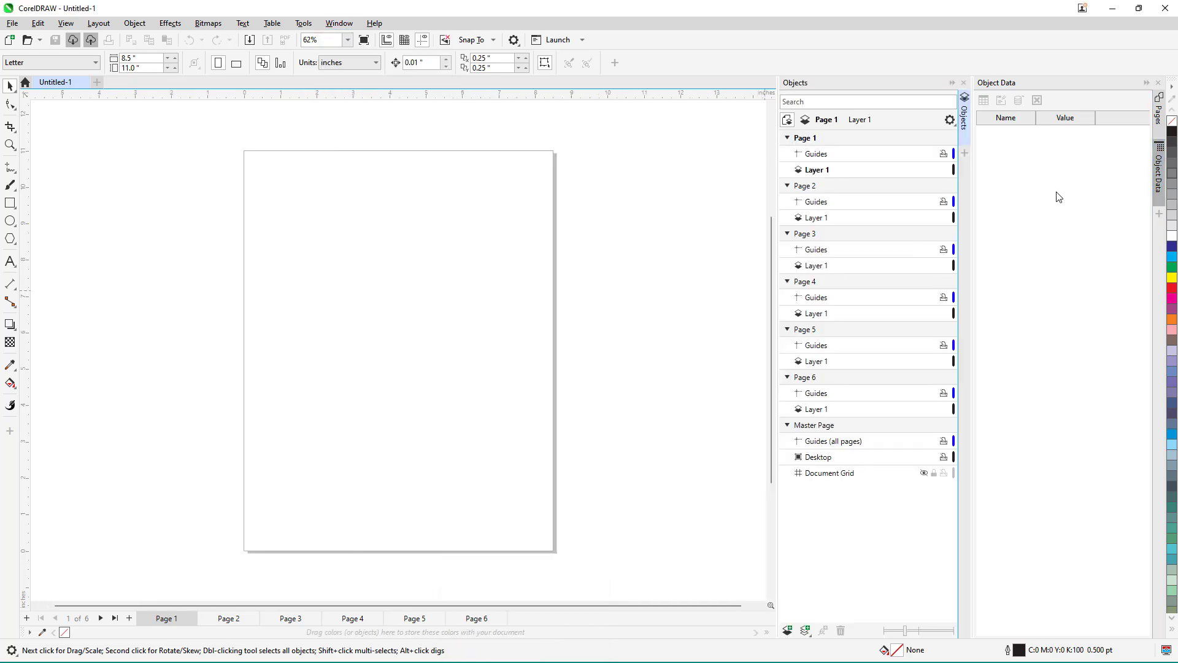
click(1159, 83)
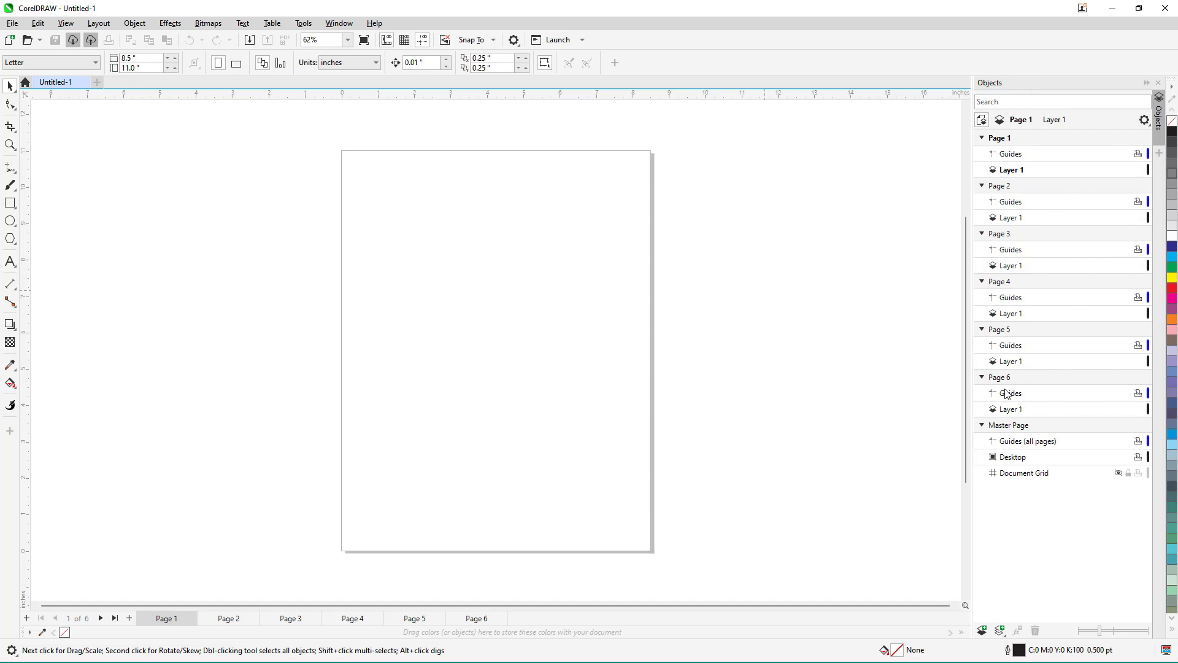
- Draw a rectangle about 4.3 × 3.3 in on Layer 1 of Page 1, near the page's upper edge, and fill it red
click(1013, 429)
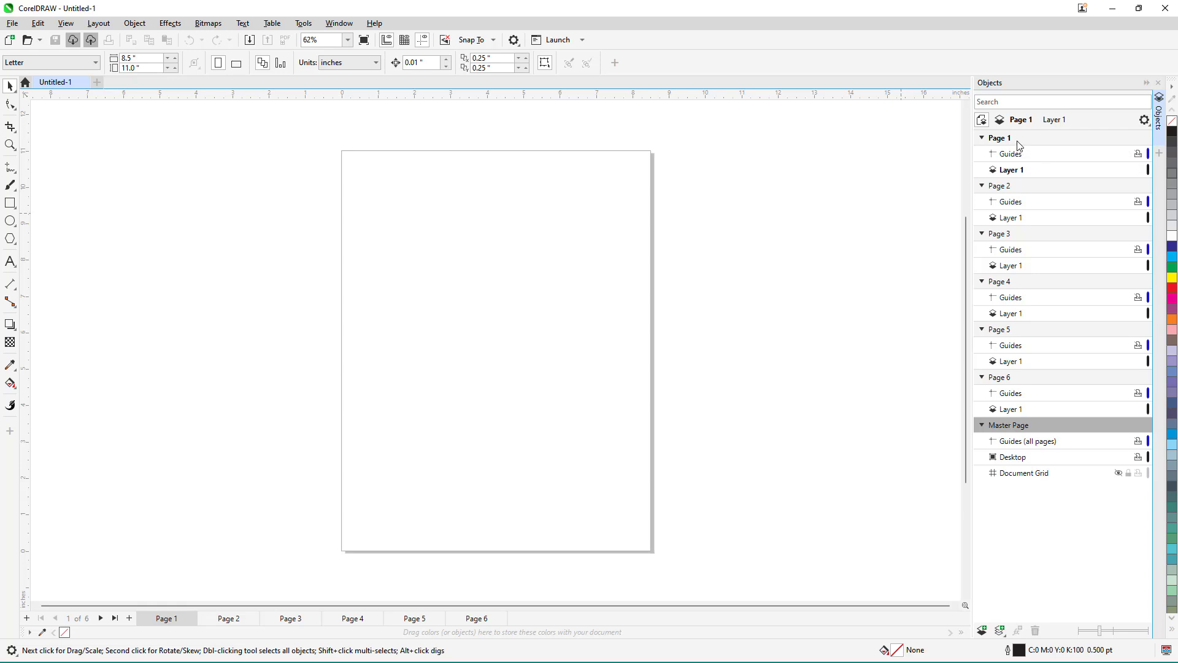
click(1019, 171)
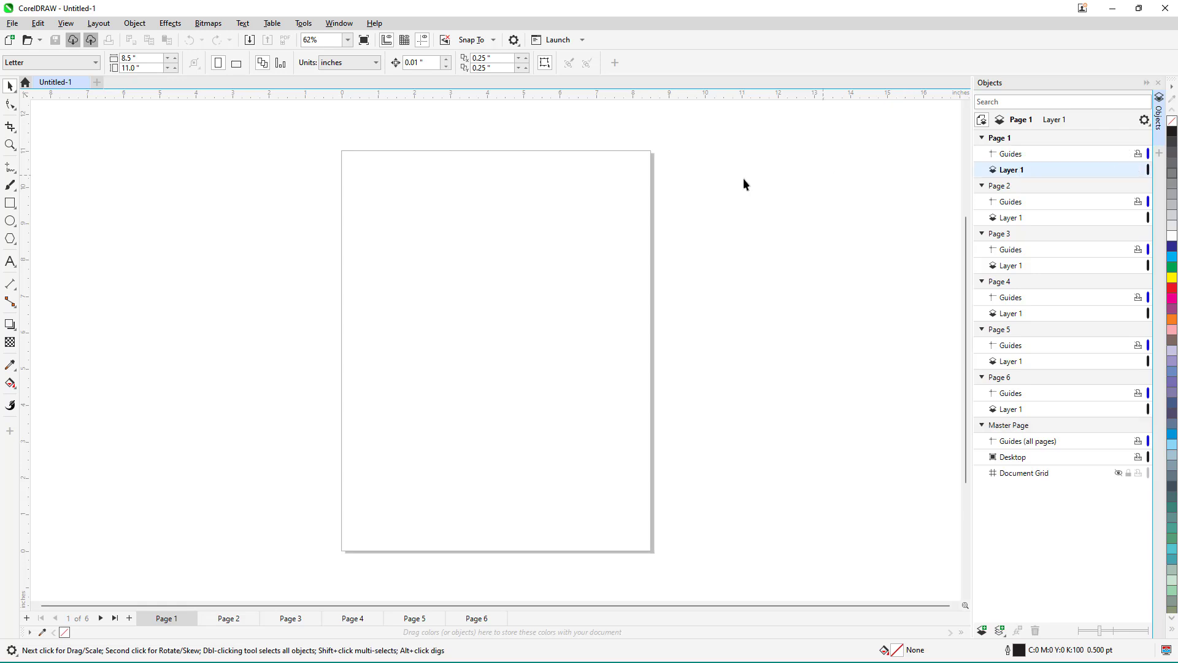
click(10, 203)
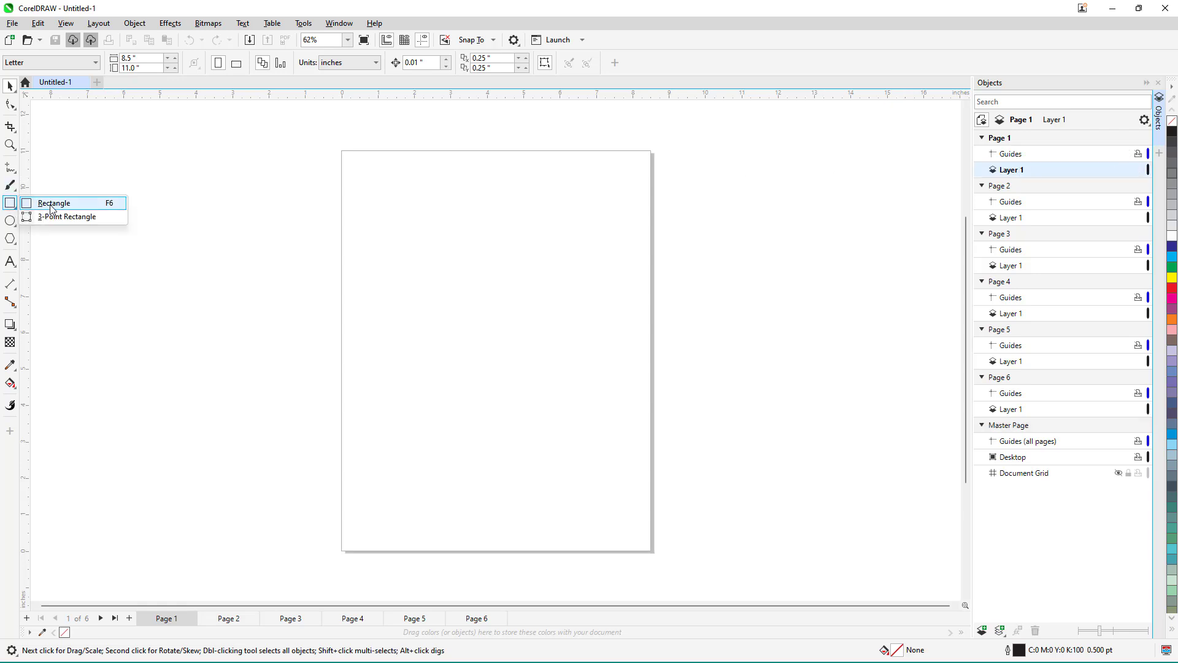
click(55, 204)
drag(370, 160, 525, 280)
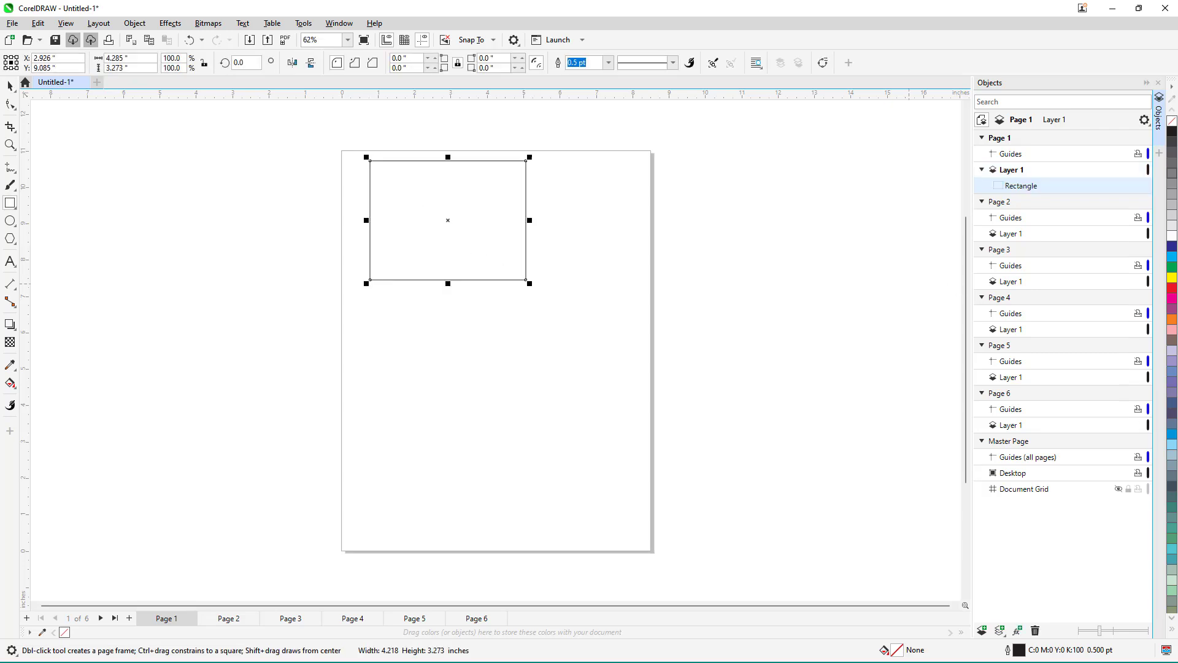
click(1172, 288)
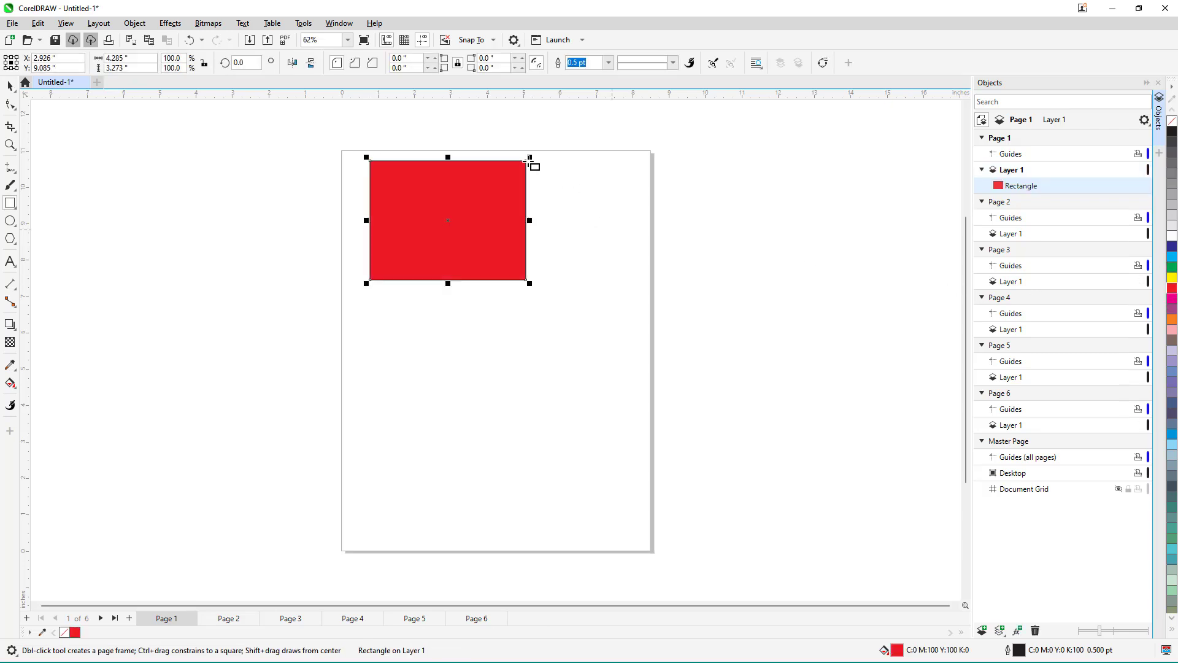
click(12, 89)
mouse_move(490, 223)
mouse_down()
mouse_move(410, 200)
mouse_move(471, 215)
mouse_up()
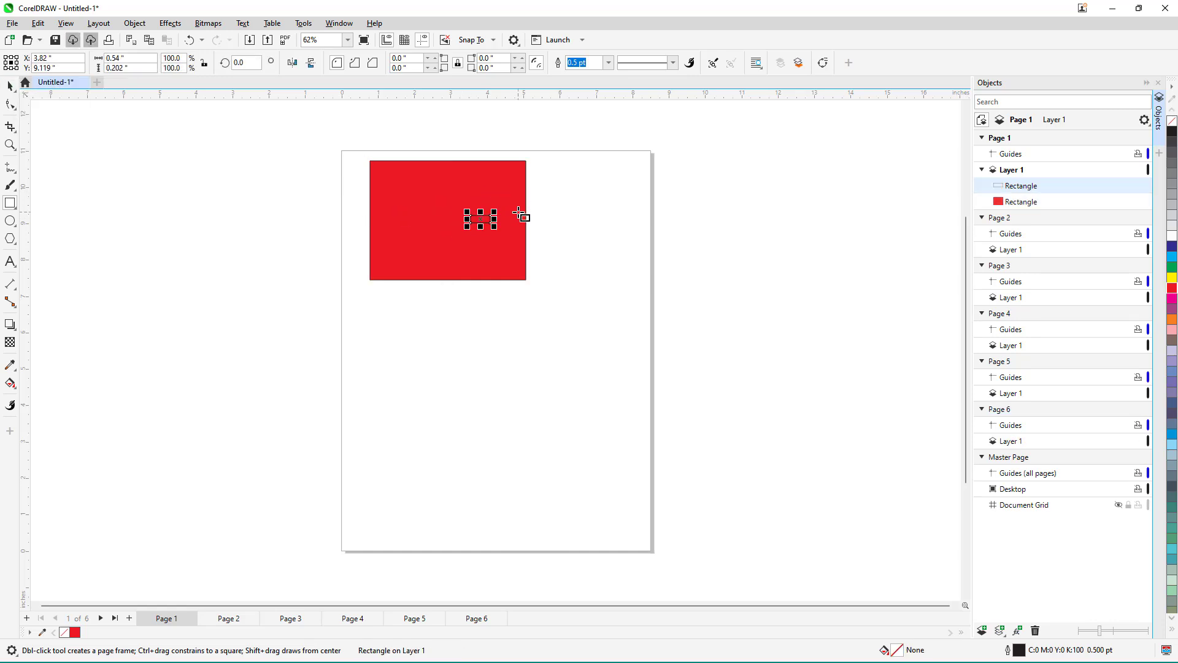
key(ctrl+z)
- Move the red rectangle closer to the page's left edge, centred at about X 2.57 in, Y 9.09 in
key(space)
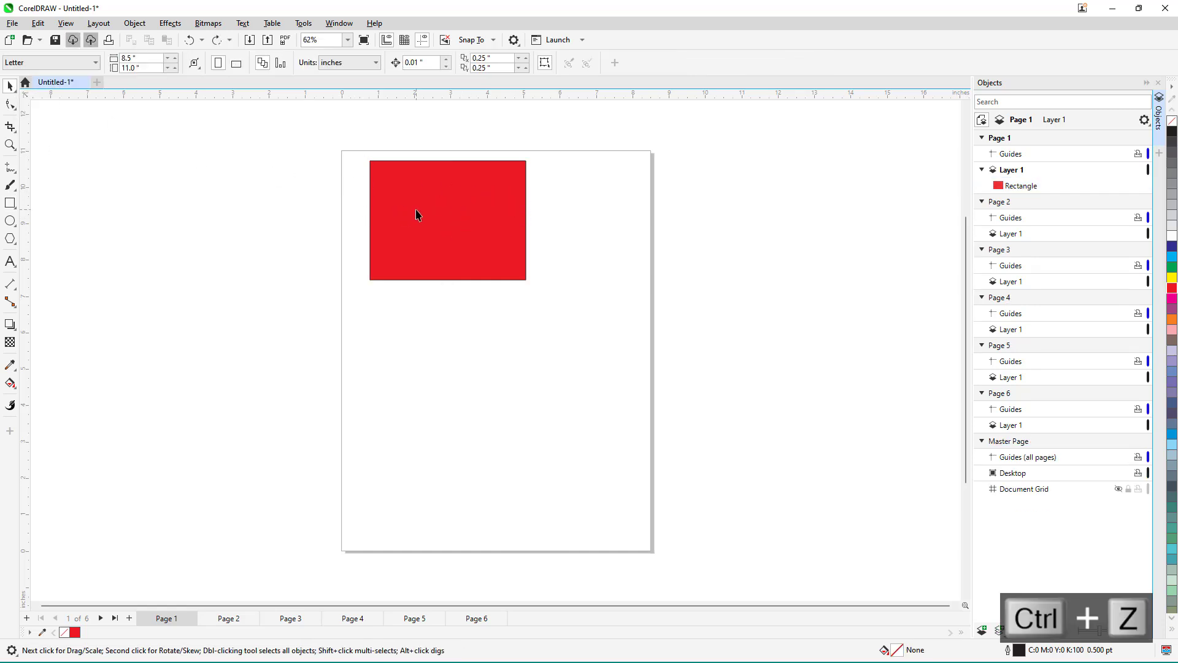
click(465, 241)
drag(464, 240, 432, 226)
drag(440, 235, 459, 251)
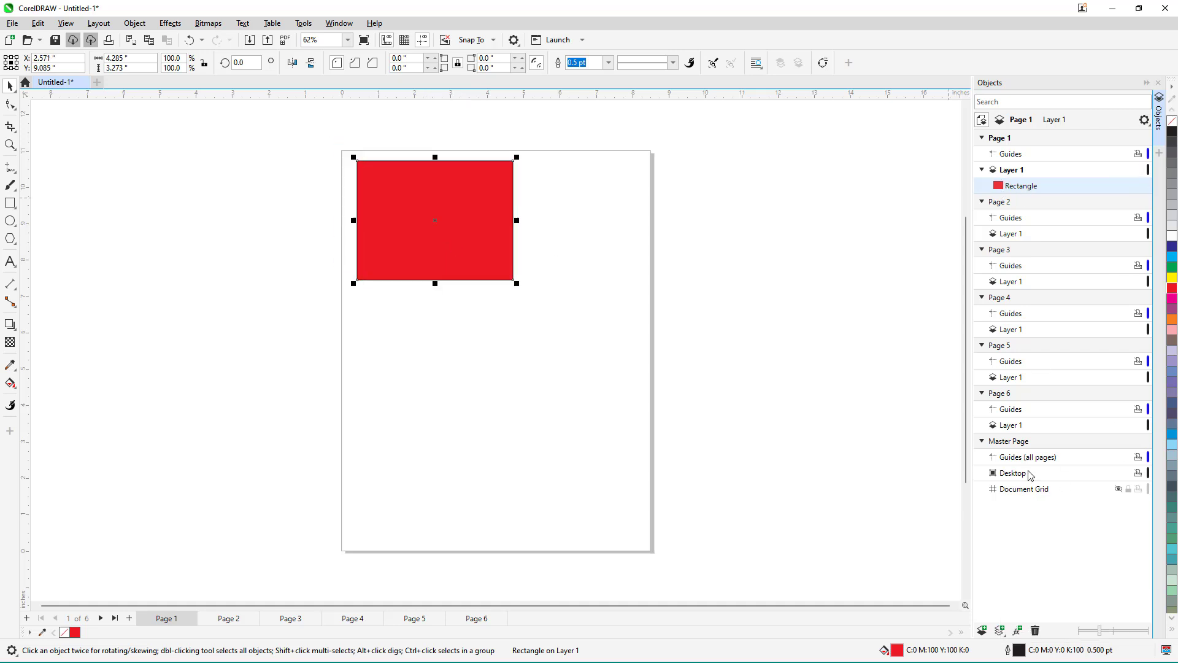
- With the Desktop layer active, draw a cyan rectangle about 7 × 1.3 in low on the page and an overlapping dark blue one about 3.6 × 0.7 in
click(1017, 446)
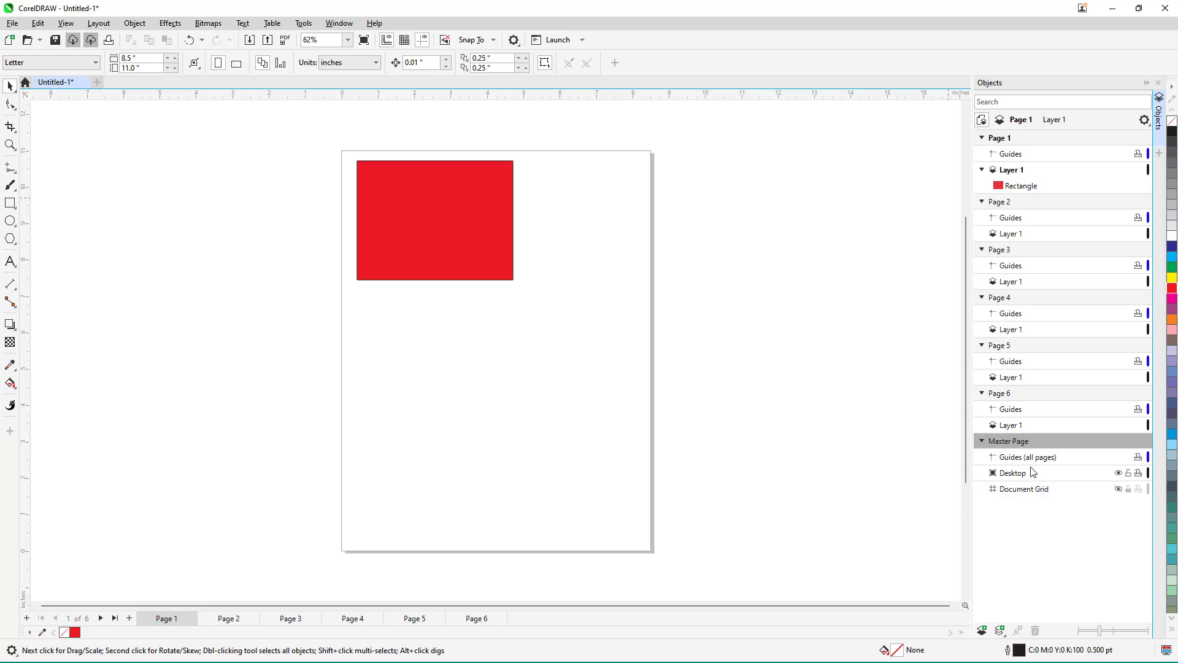
click(1020, 477)
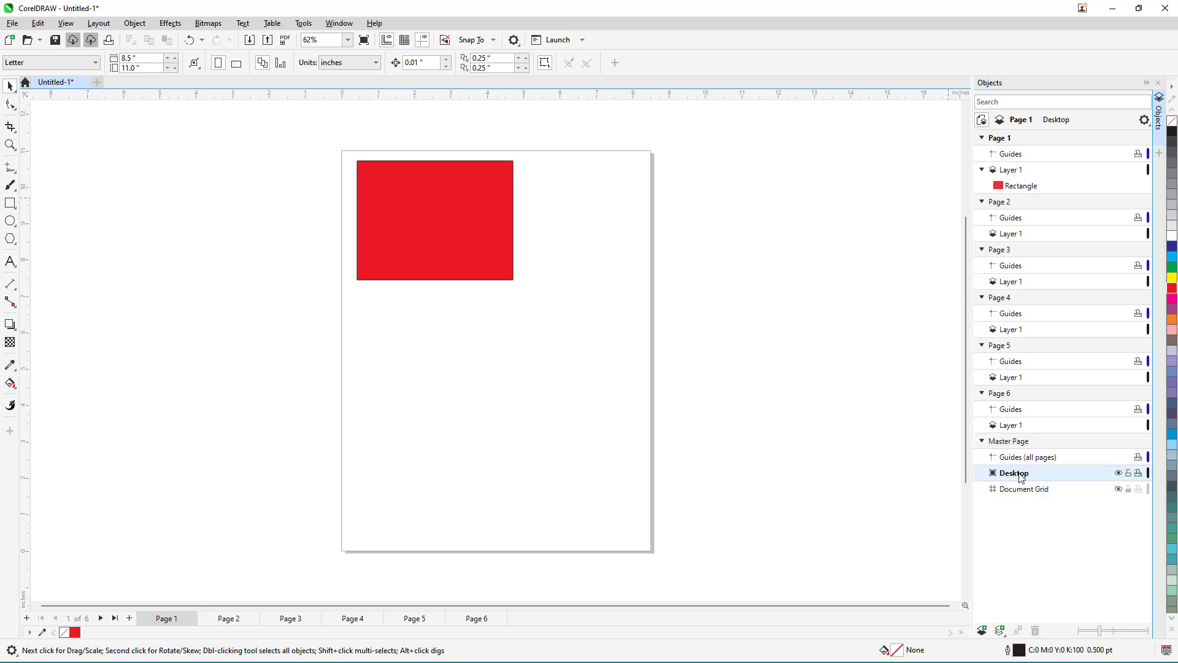
click(10, 203)
drag(372, 474, 629, 526)
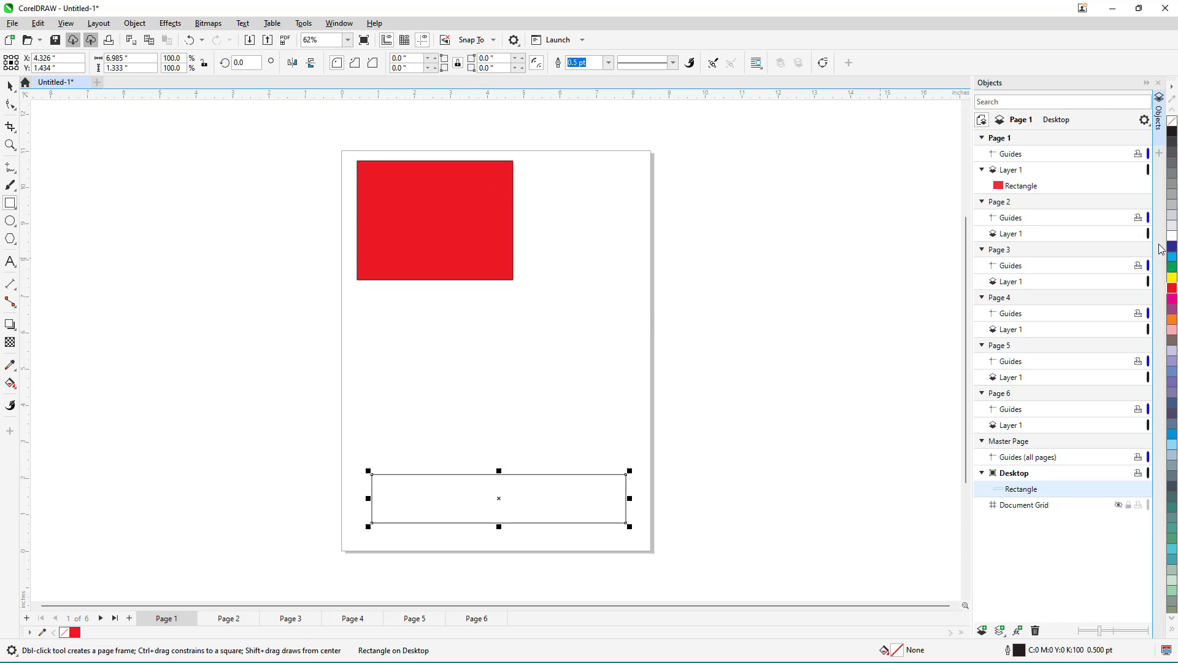
click(1173, 257)
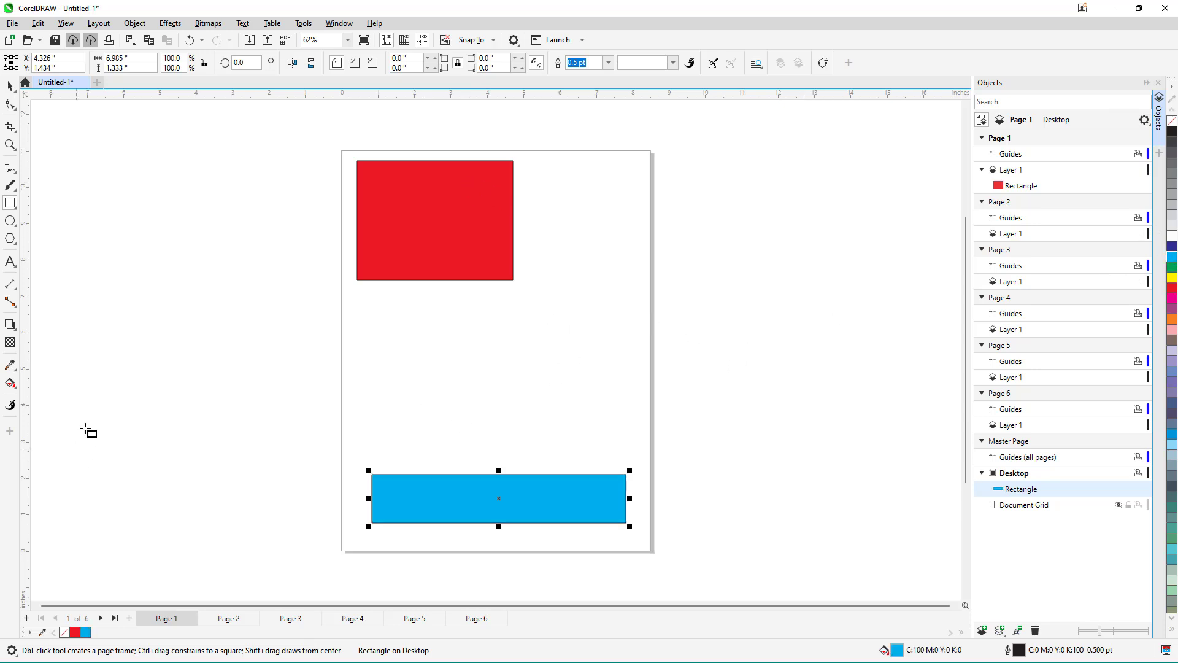
mouse_move(503, 463)
mouse_down()
mouse_move(645, 490)
mouse_move(634, 489)
mouse_up()
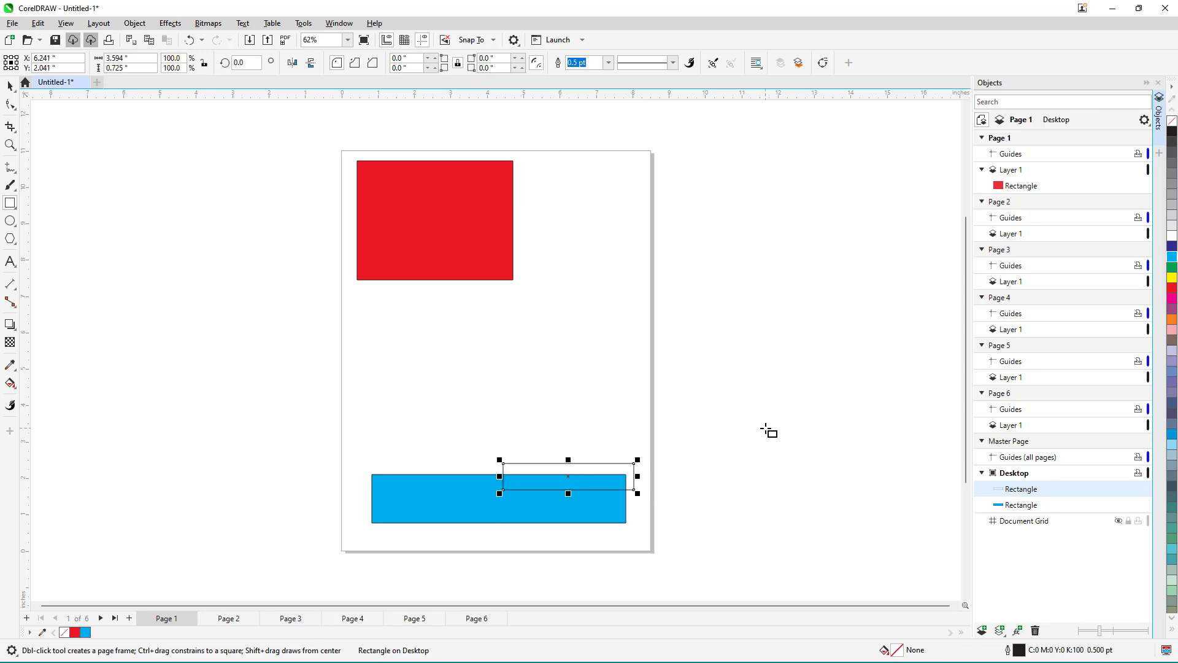
click(1173, 244)
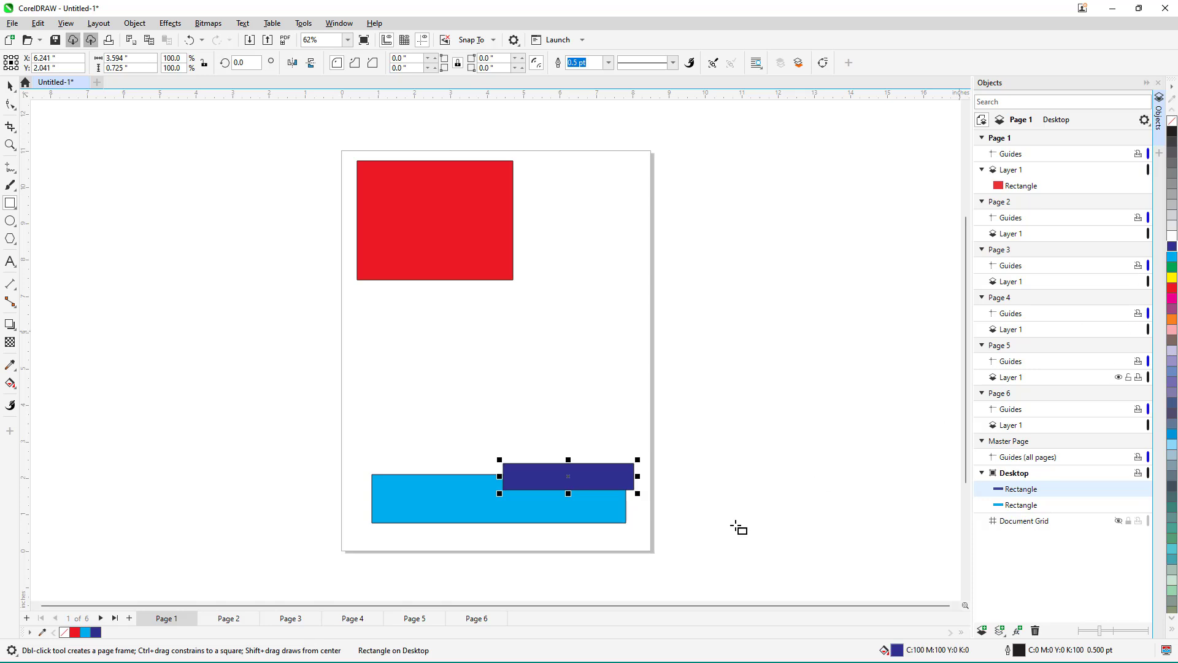
- Check Page 2 for the rectangles, and select the cyan and dark blue ones on Page 1 to see which layer holds them
click(230, 618)
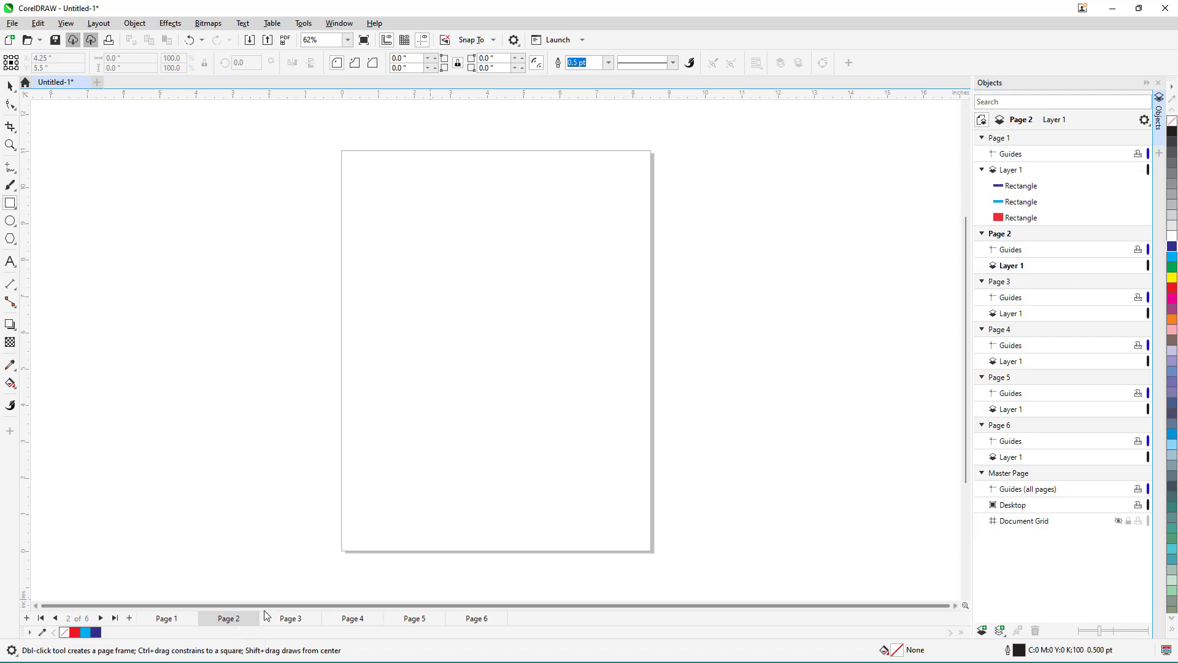
click(166, 620)
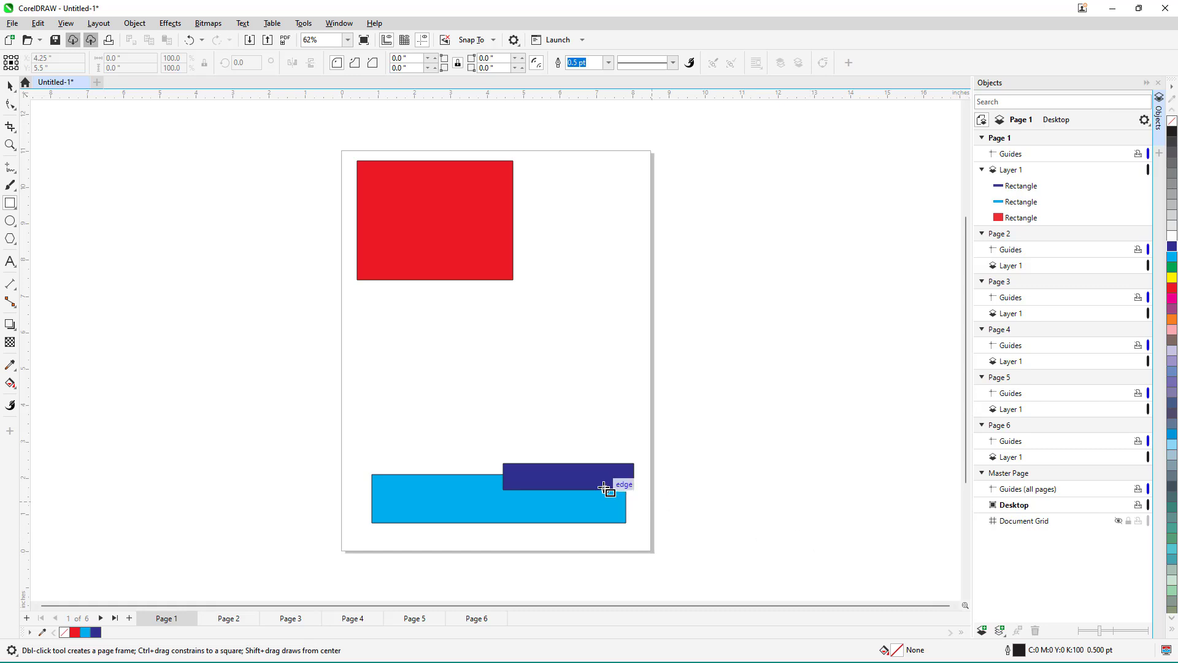
click(10, 88)
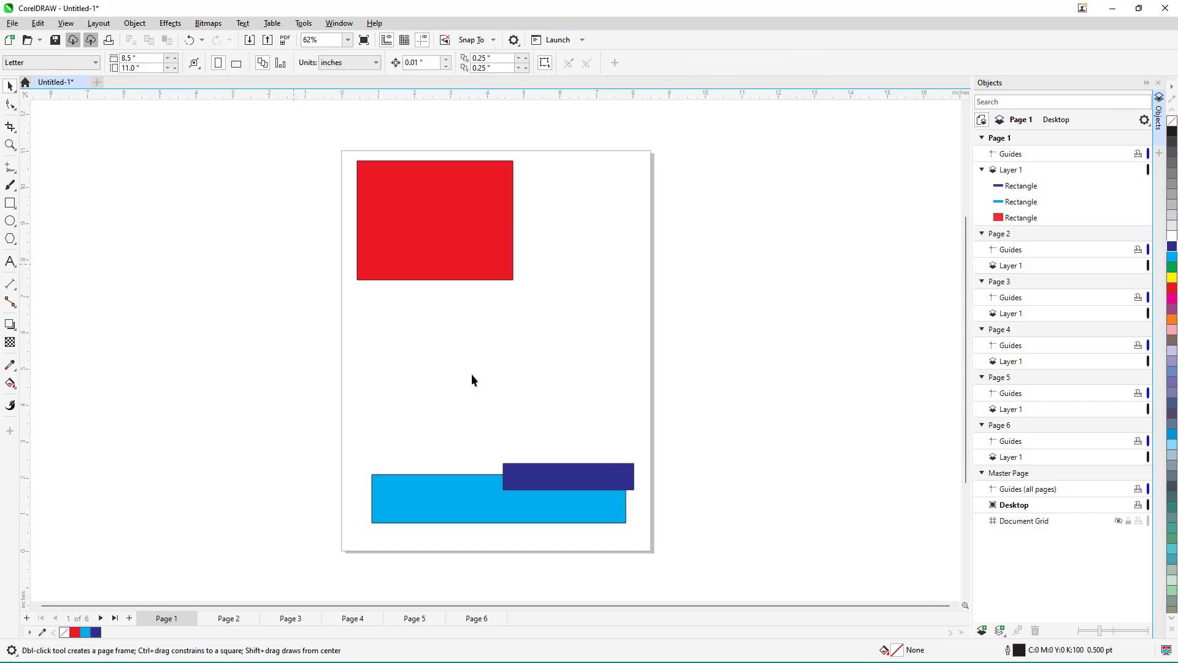
click(613, 486)
shift+click(577, 522)
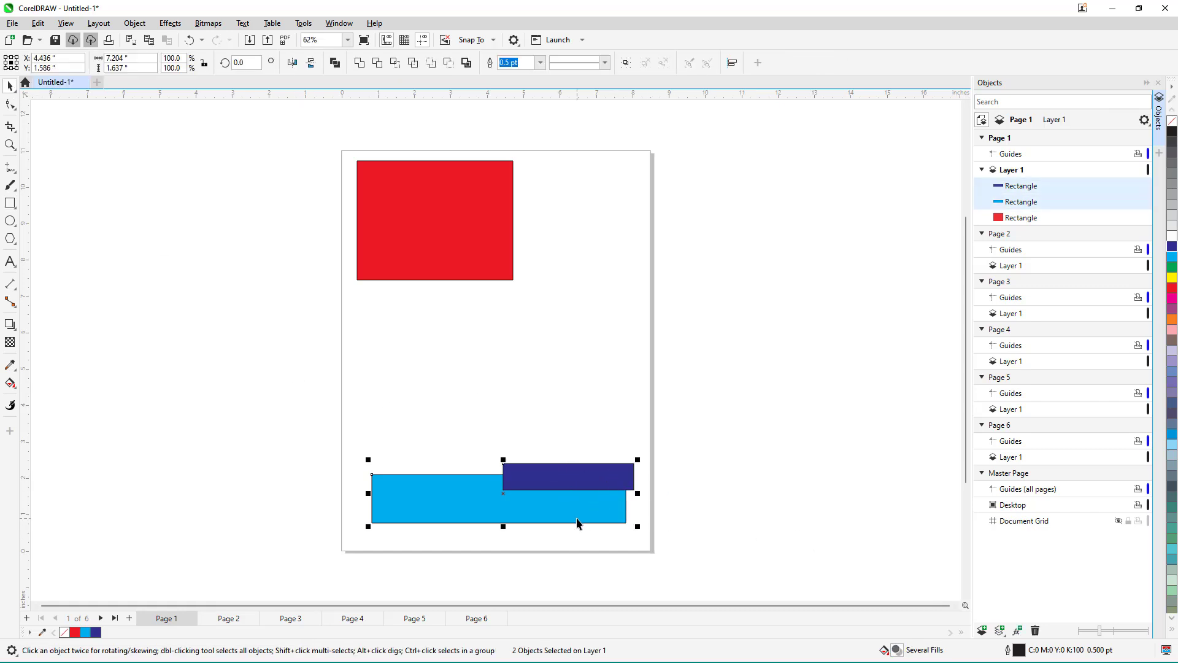
- Add a new master layer for all pages and transfer the dark blue rectangle onto it by cutting and pasting
click(1000, 630)
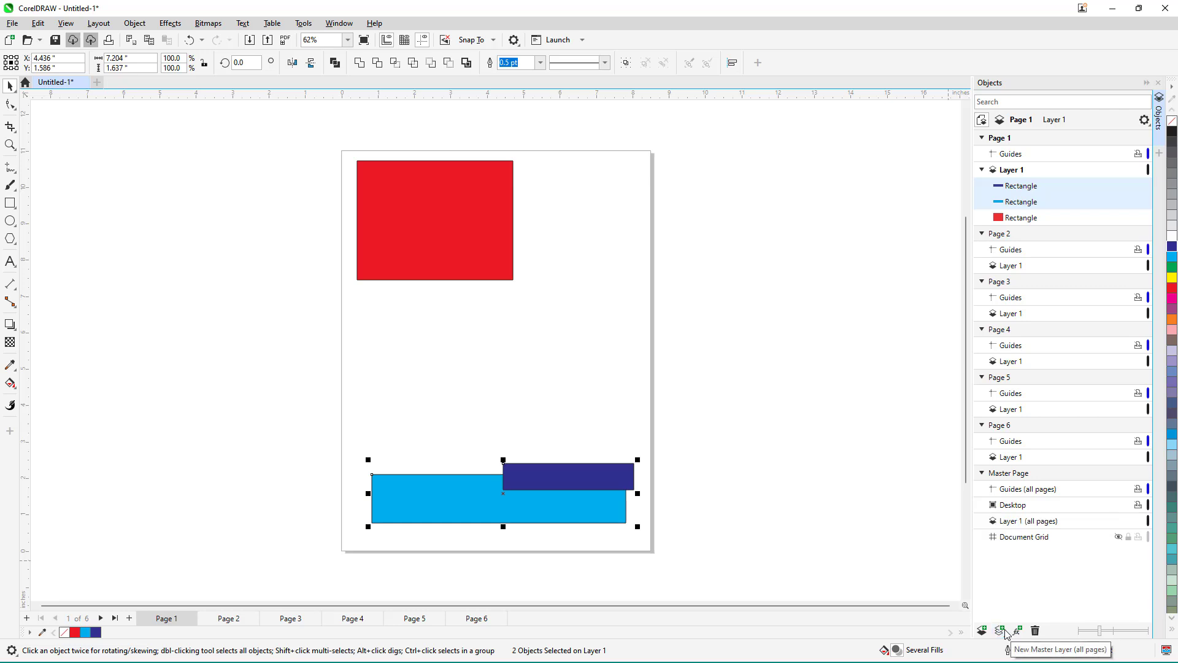
click(1017, 521)
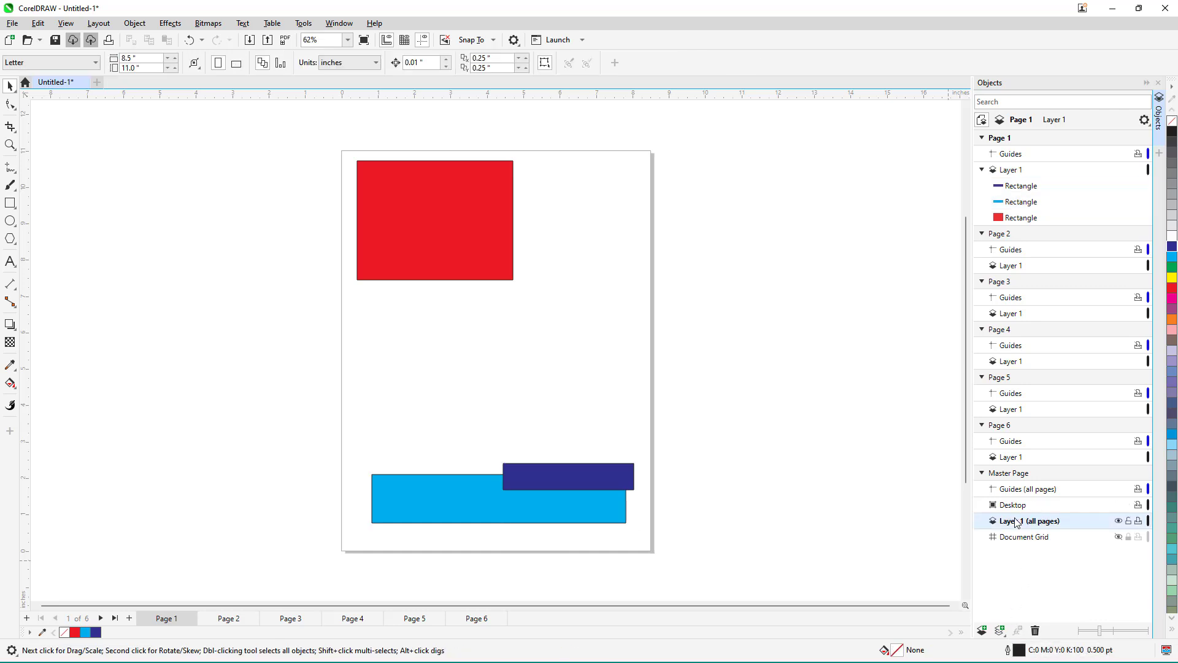
click(601, 484)
key(ctrl+x)
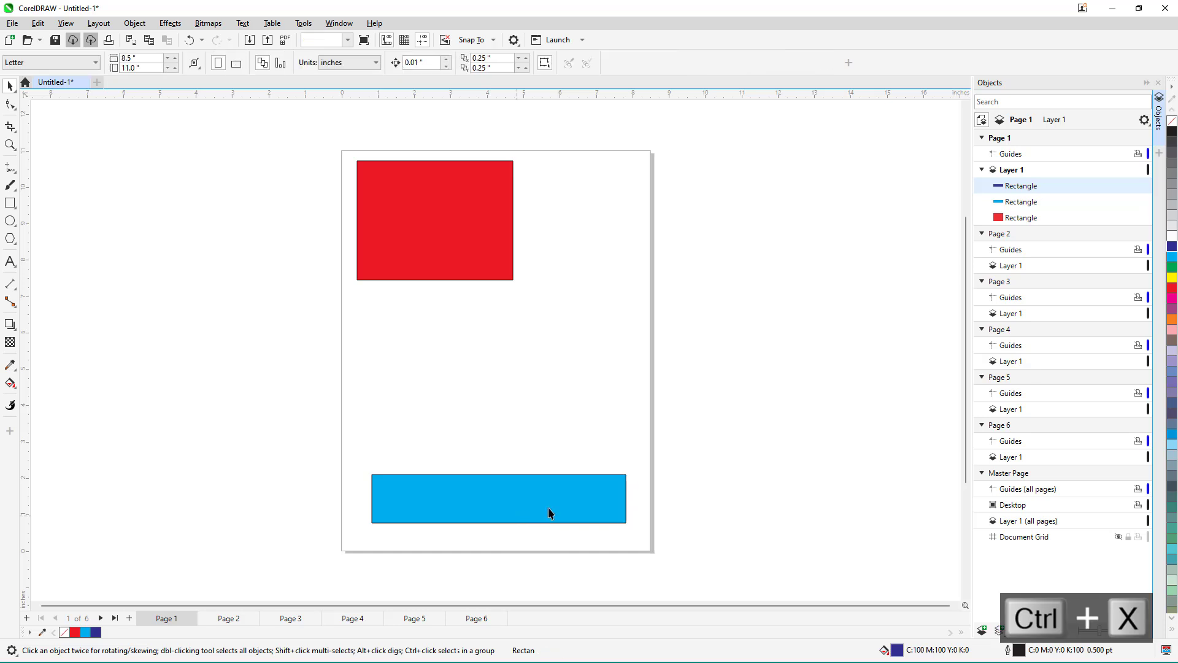
click(1042, 509)
key(ctrl+v)
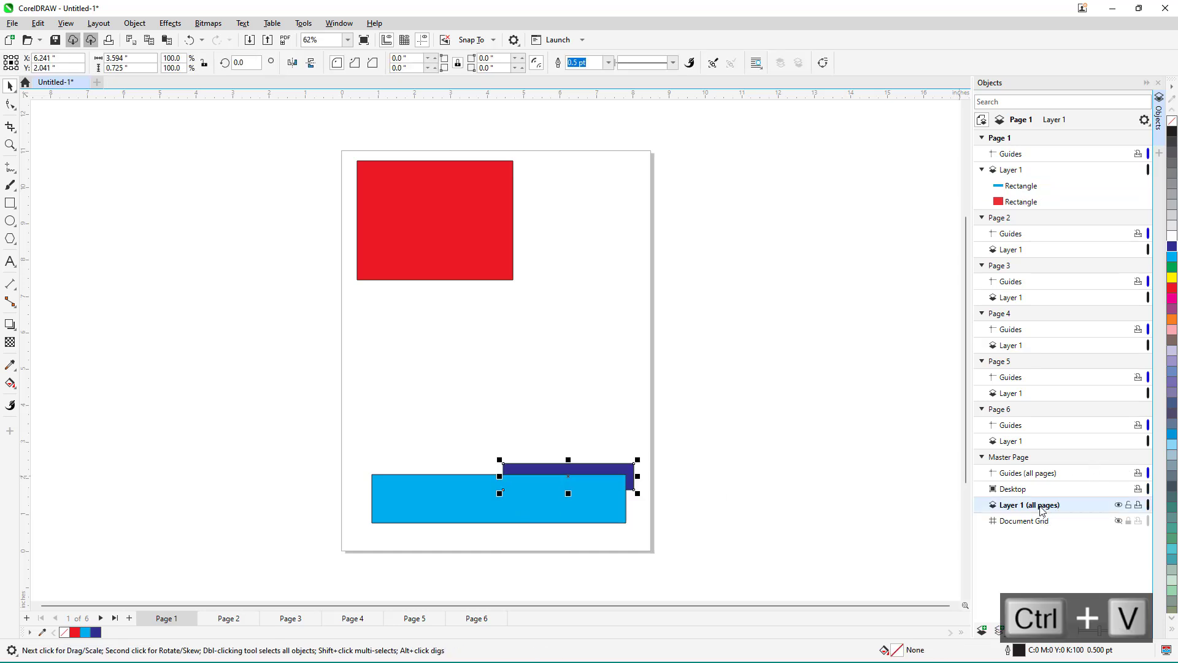
- Cut and paste the cyan rectangle onto the Layer 1 (all pages) master layer, and stack the dark blue rectangle above it
click(423, 503)
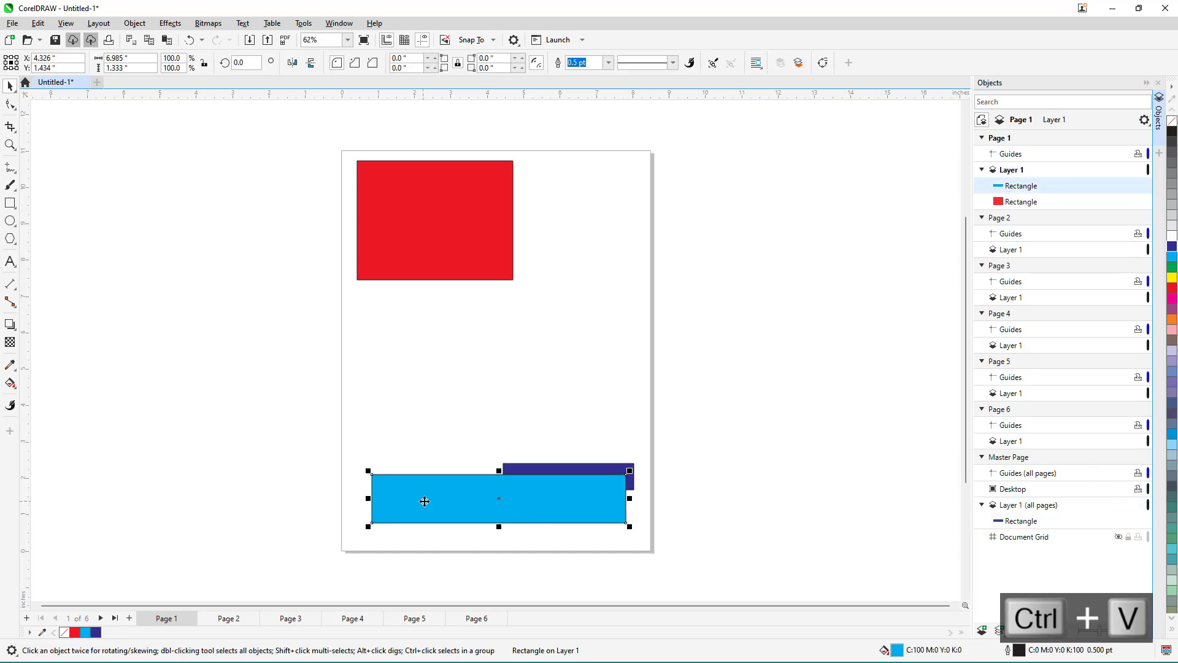
key(ctrl+x)
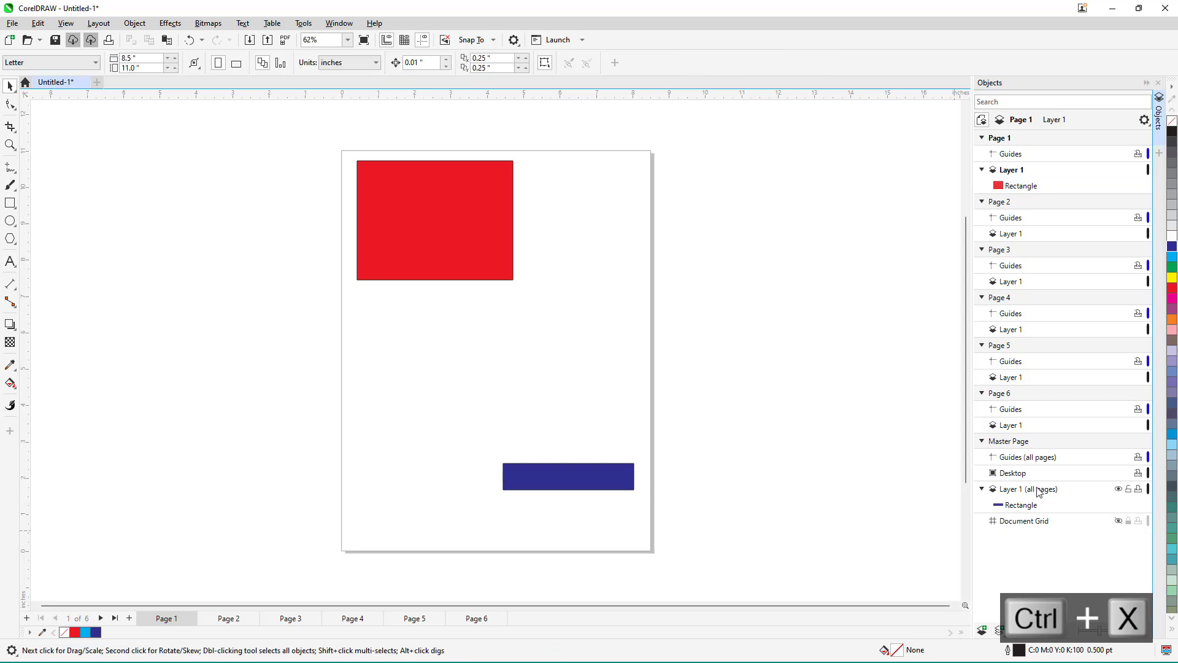
click(1036, 490)
key(ctrl+v)
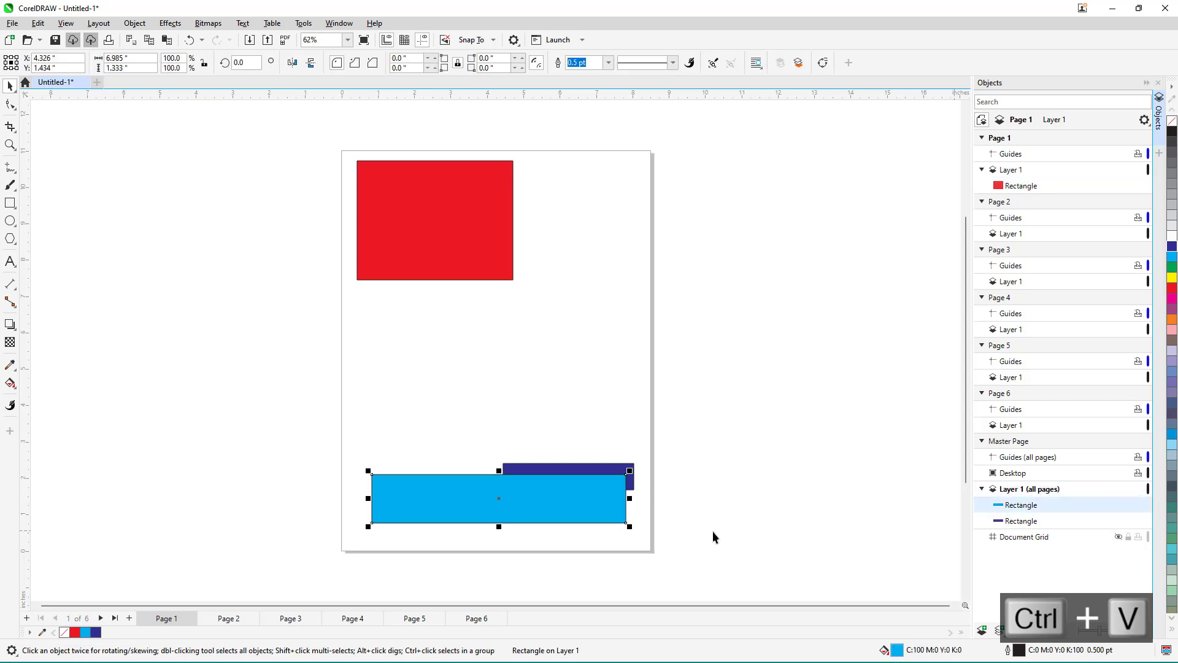
click(621, 470)
drag(1032, 521, 1030, 503)
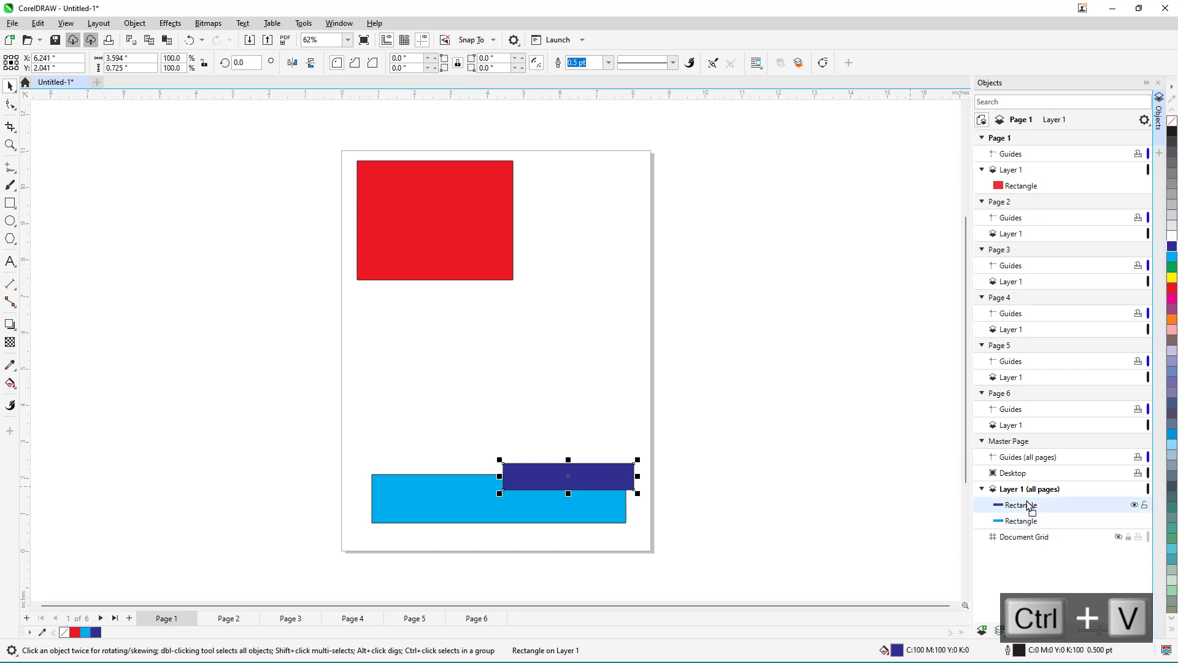
- Look through Pages 1 to 6 to check that the cyan and dark blue master-layer rectangles repeat on each page
click(229, 619)
click(303, 621)
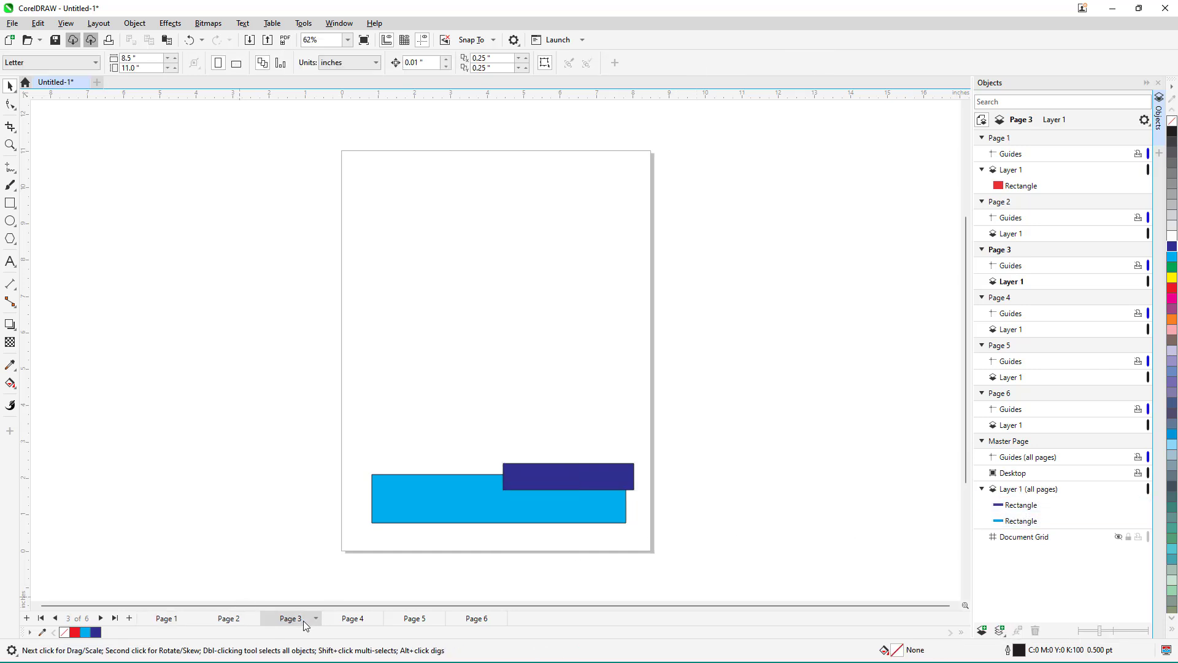
click(343, 626)
click(426, 623)
click(457, 620)
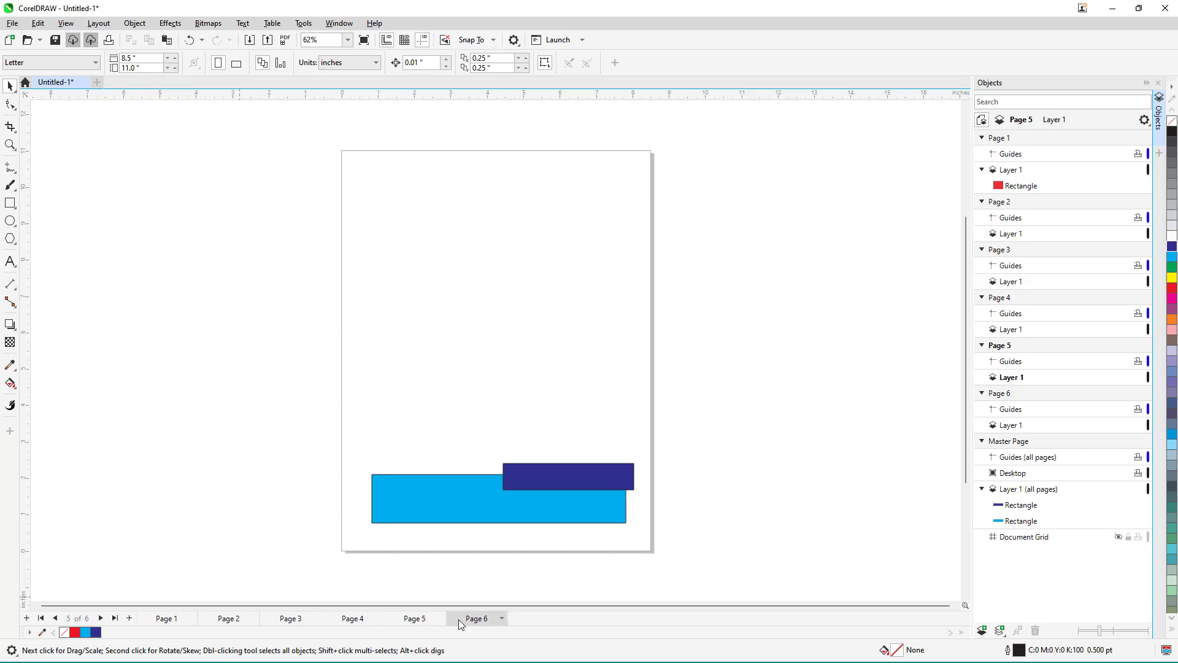
click(181, 619)
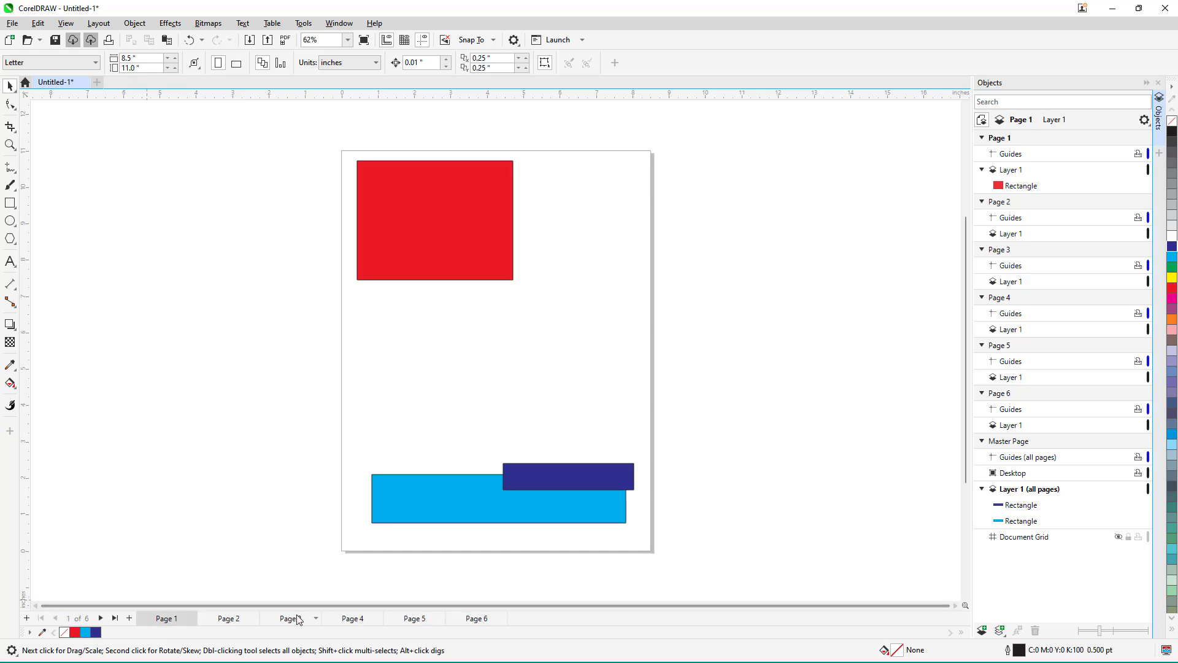
click(280, 621)
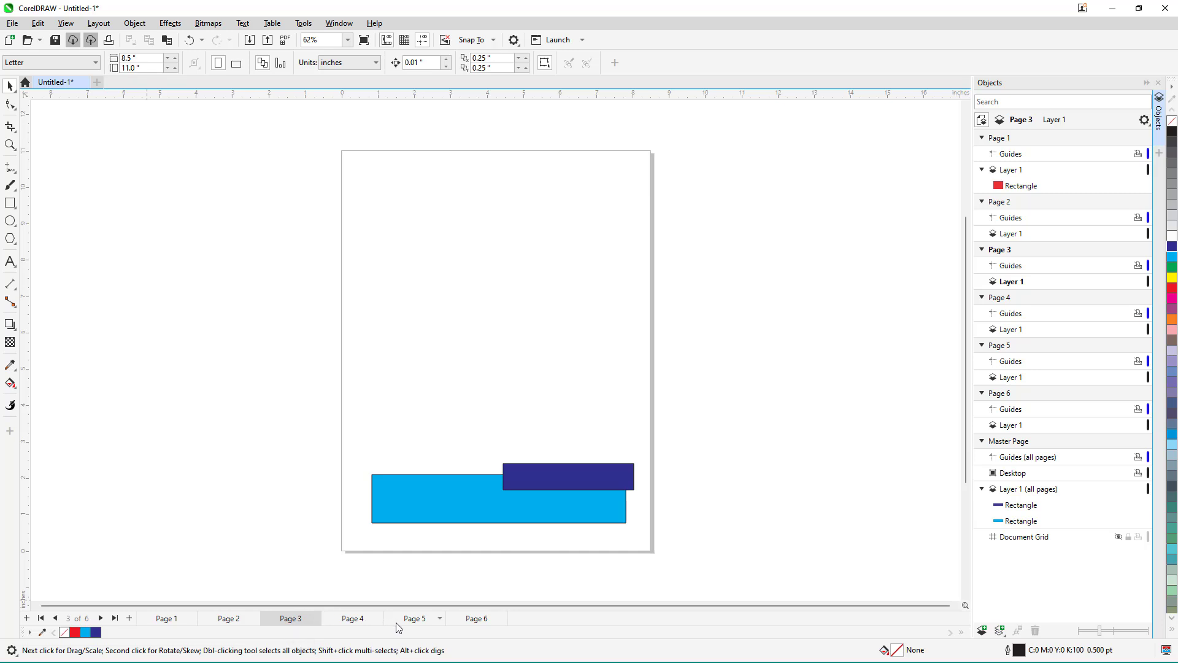
click(433, 622)
click(477, 619)
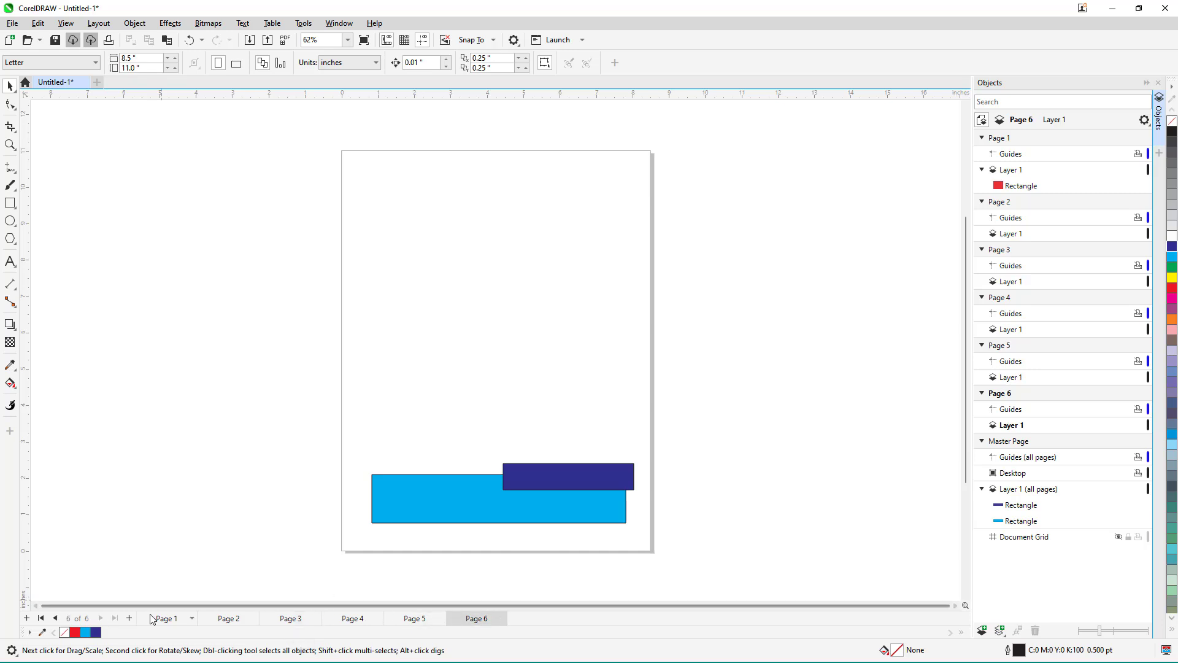
click(172, 618)
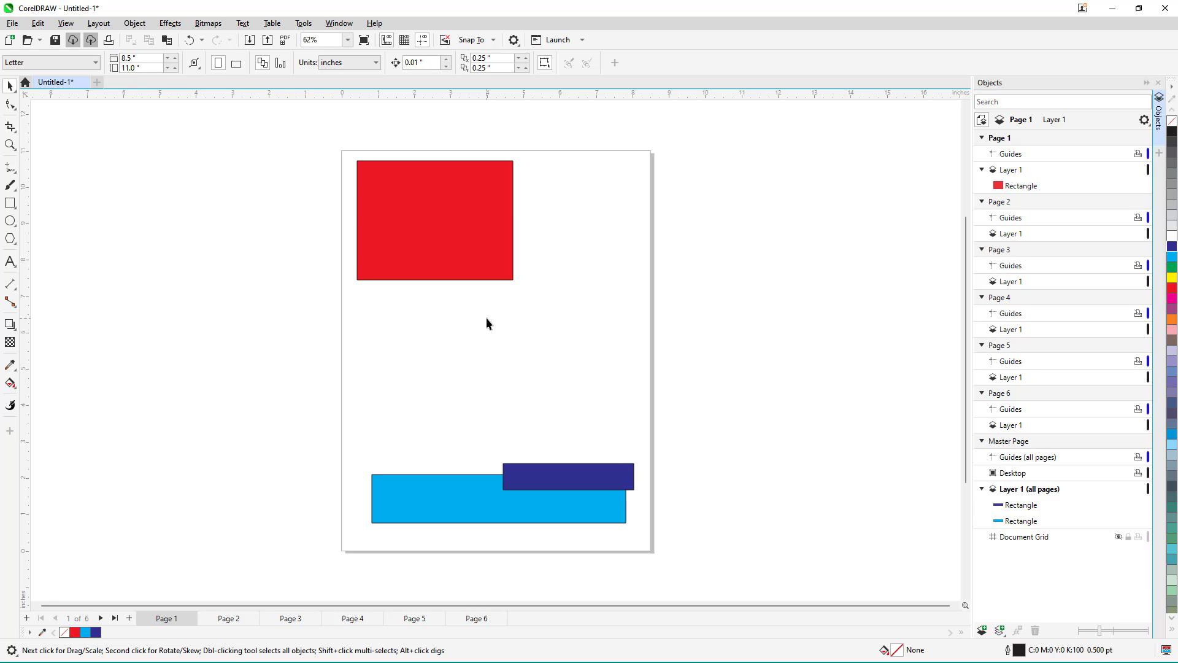
click(477, 618)
click(167, 619)
- Show the Pages docker and switch the document to Multipage view so all six pages are displayed together
click(338, 24)
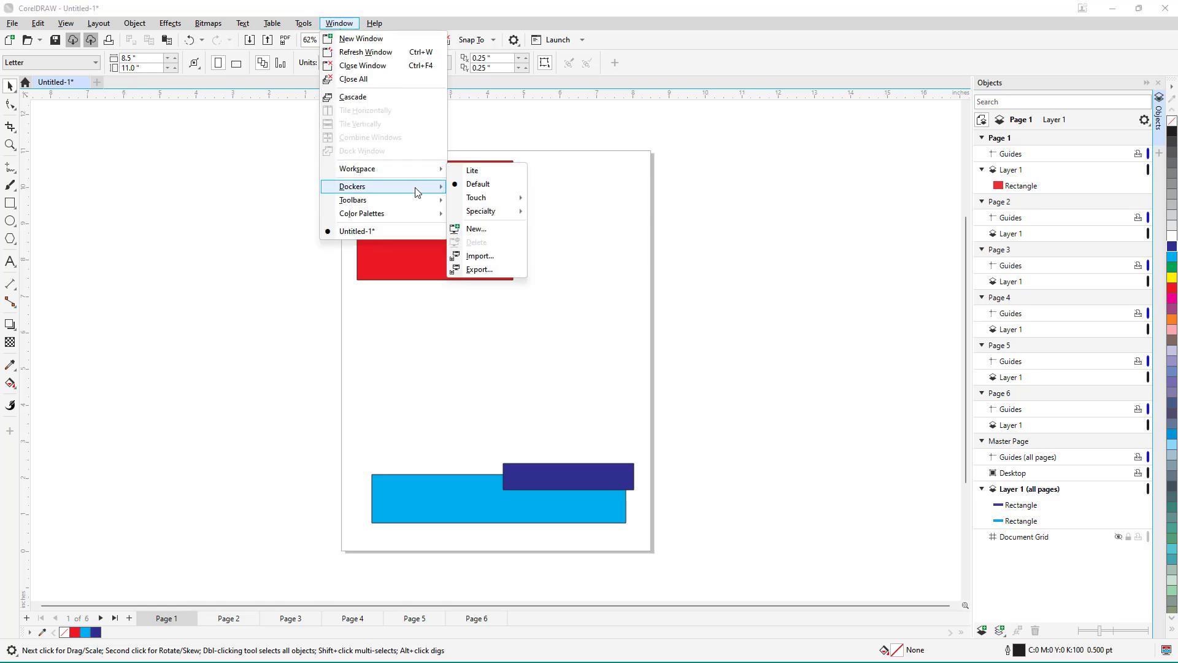
mouse_move(417, 192)
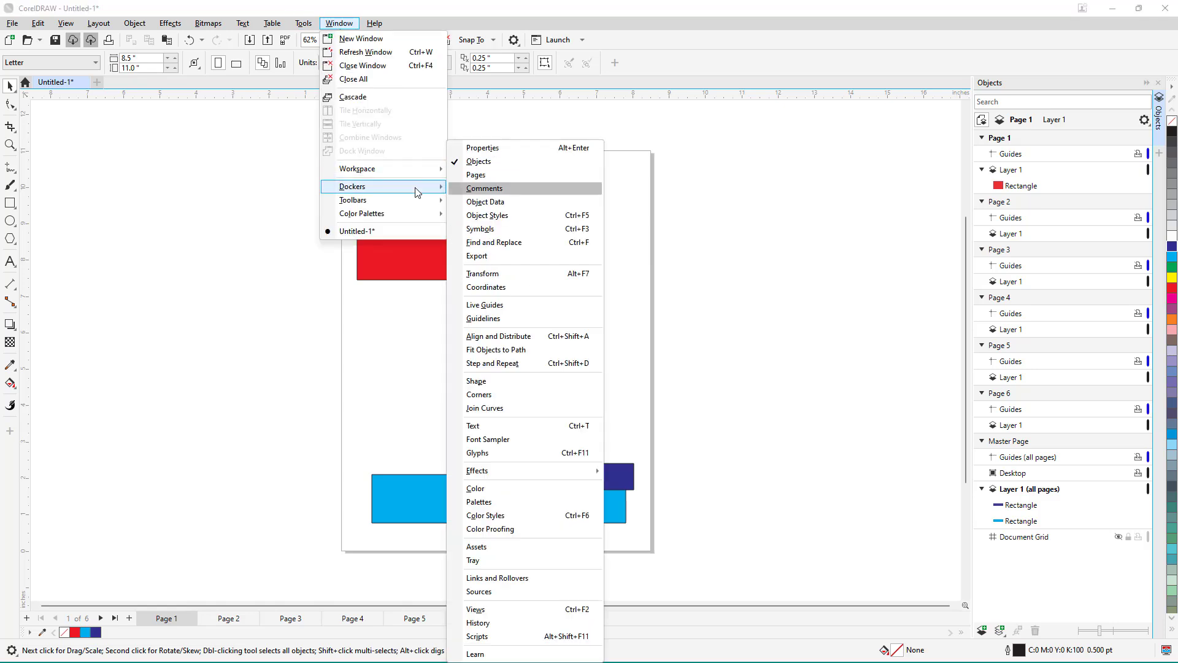
click(501, 175)
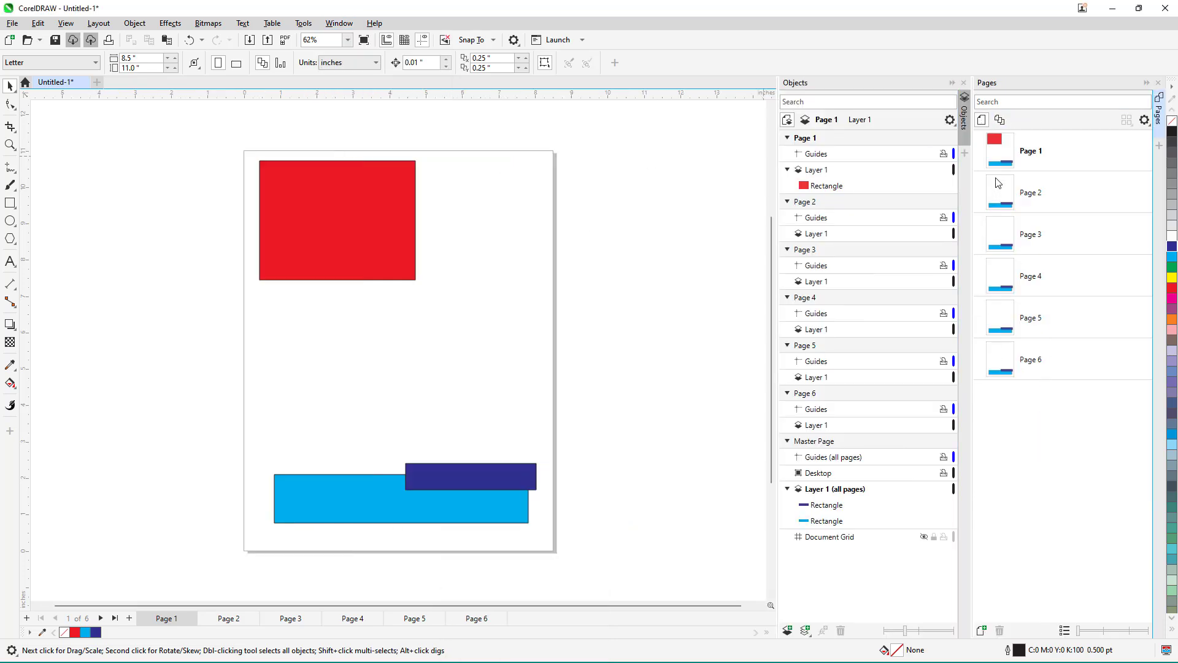
click(1000, 120)
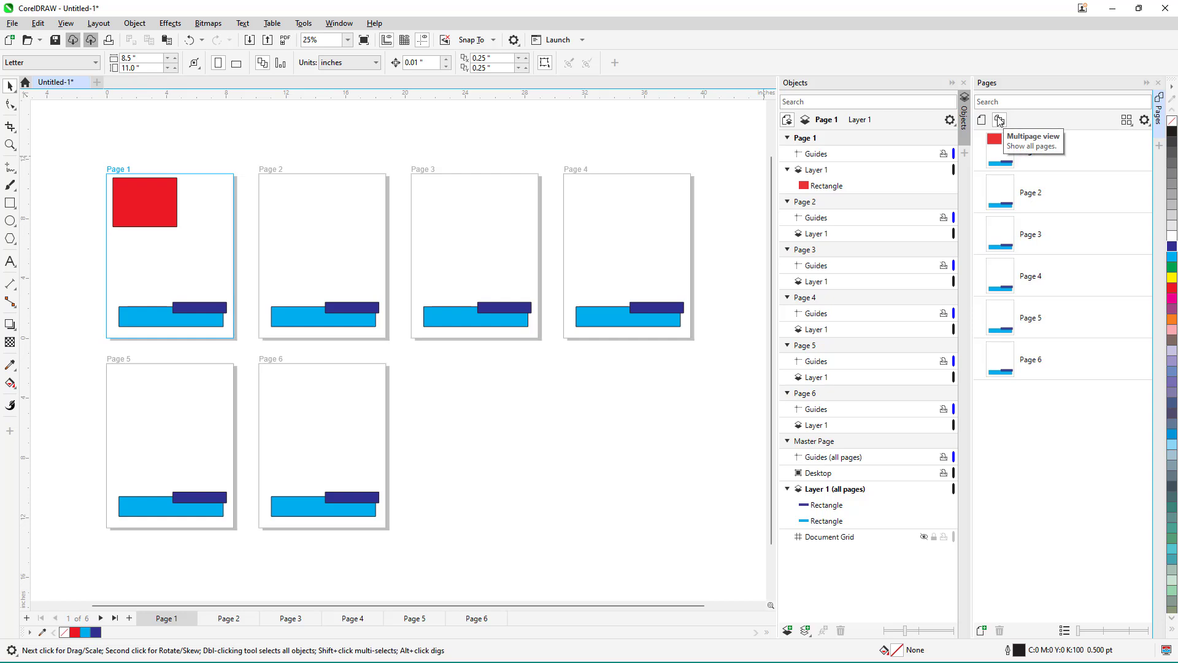
- Move the dark blue rectangle on Page 1 over the left end of the cyan one, at about X 2.25 in, Y 2.1 in
click(211, 312)
drag(210, 313, 167, 313)
drag(164, 309, 168, 309)
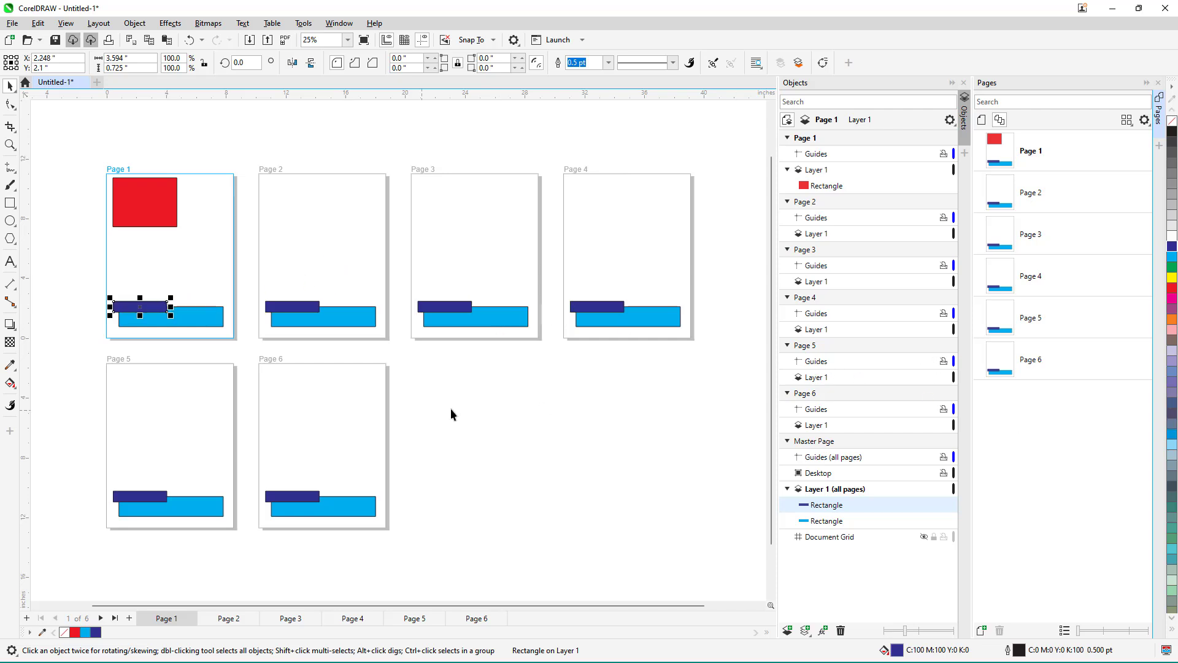
- Try repositioning the dark blue master rectangle from its copy on Page 3
double_click(446, 310)
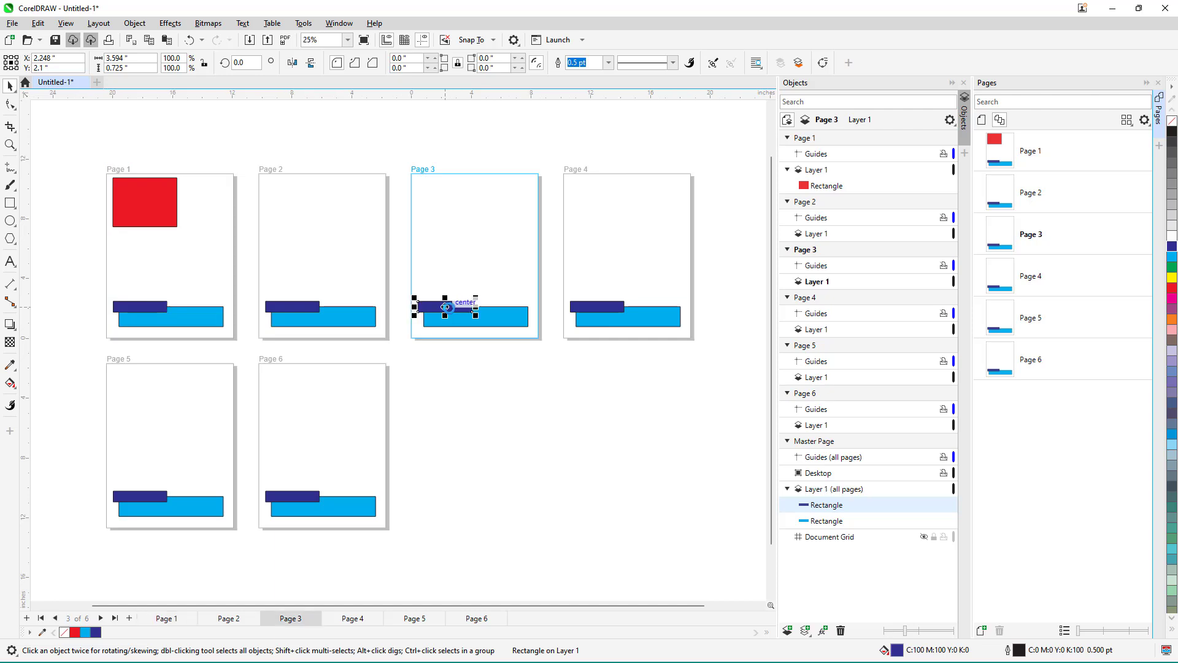
double_click(560, 303)
drag(467, 304, 461, 311)
click(469, 382)
- Undo the repositioning of the dark blue rectangle made from Page 3
key(ctrl+z)
key(ctrl+z)
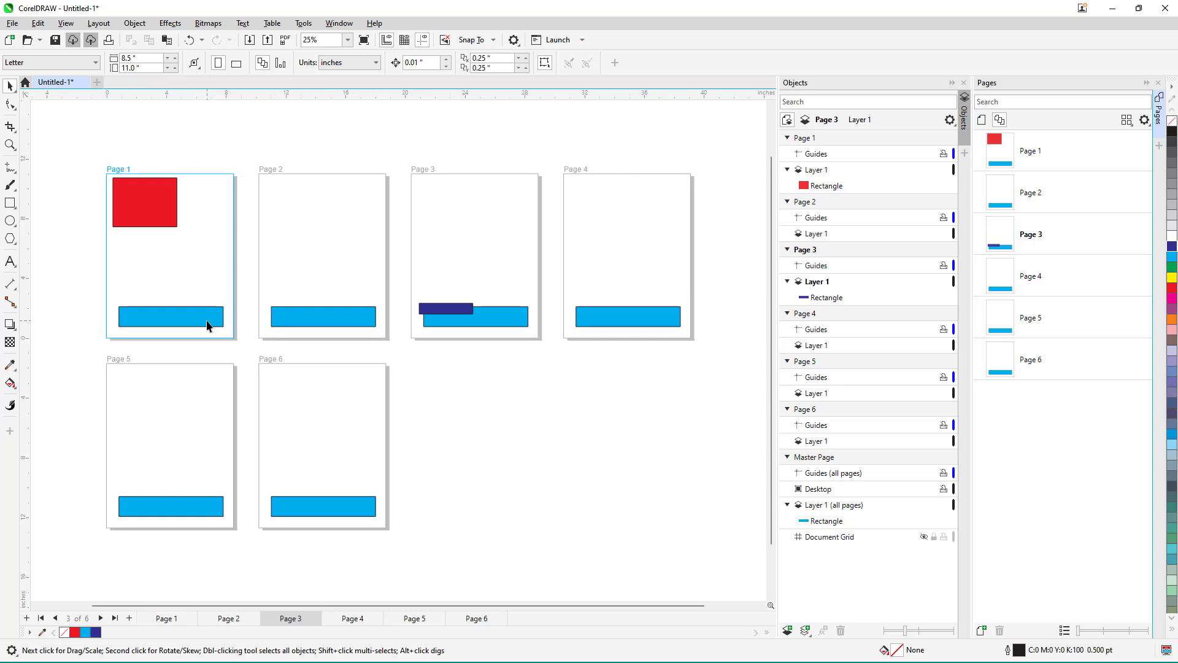
key(ctrl+z)
key(ctrl+z)
key(ctrl+z)
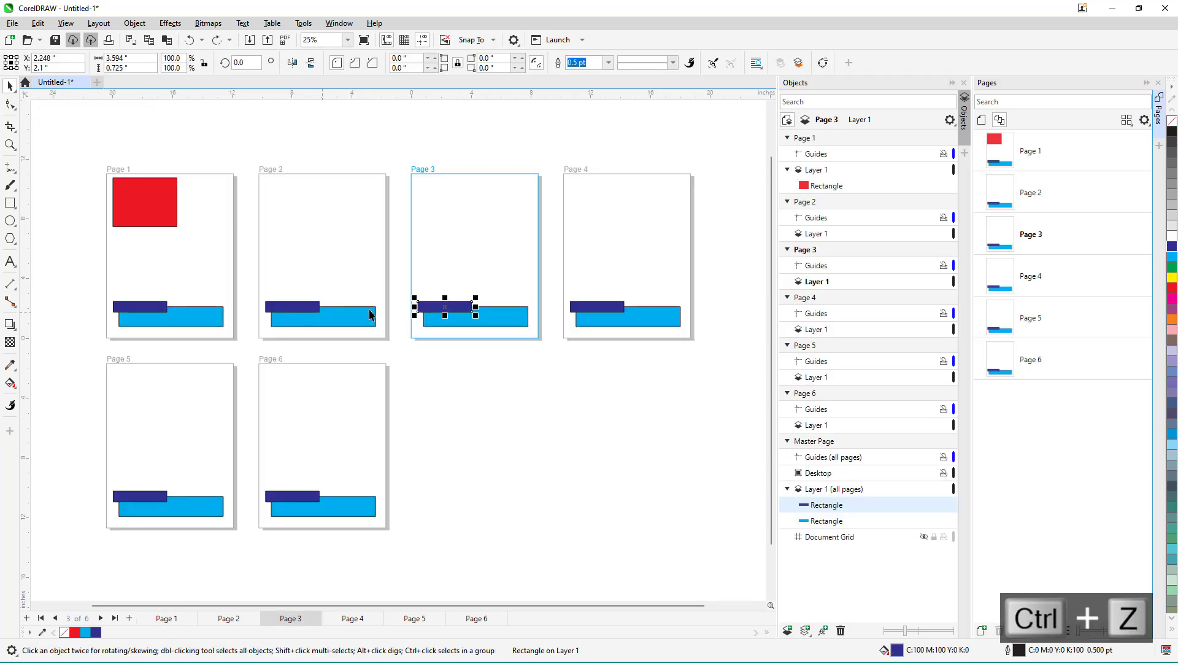
- Shift the dark blue rectangle on Page 3 slightly to about X 2.28 in, Y 2.05 in, and deselect it
click(530, 354)
click(464, 311)
mouse_move(464, 311)
mouse_down()
mouse_move(476, 307)
mouse_move(462, 303)
mouse_up()
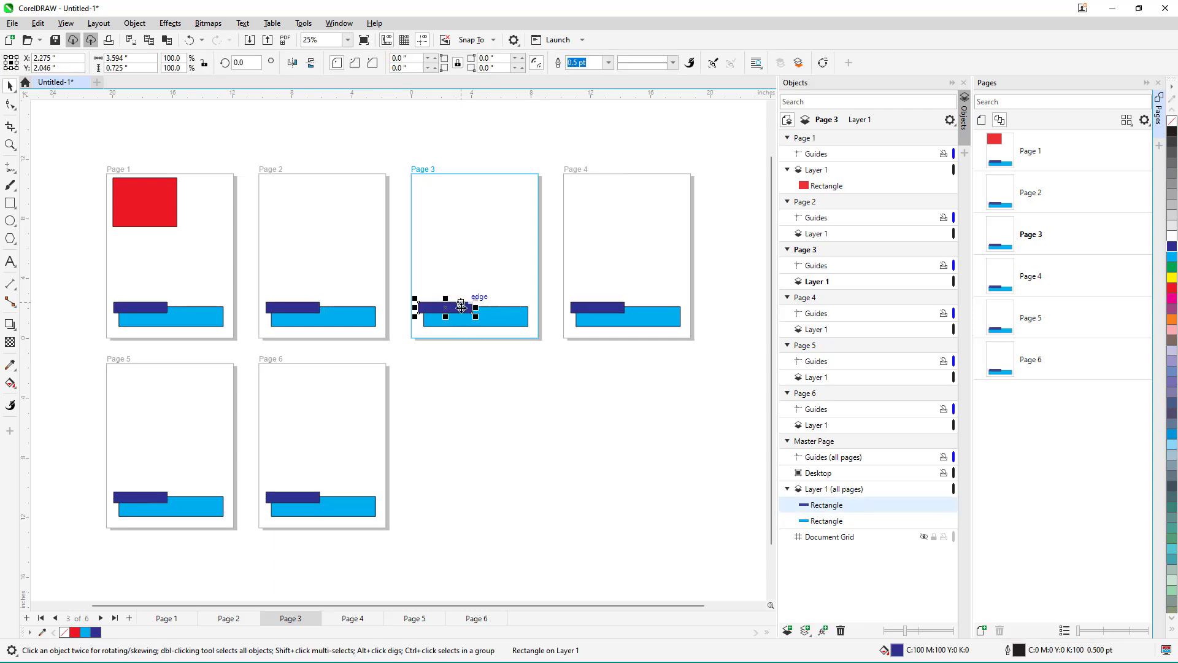
click(536, 410)
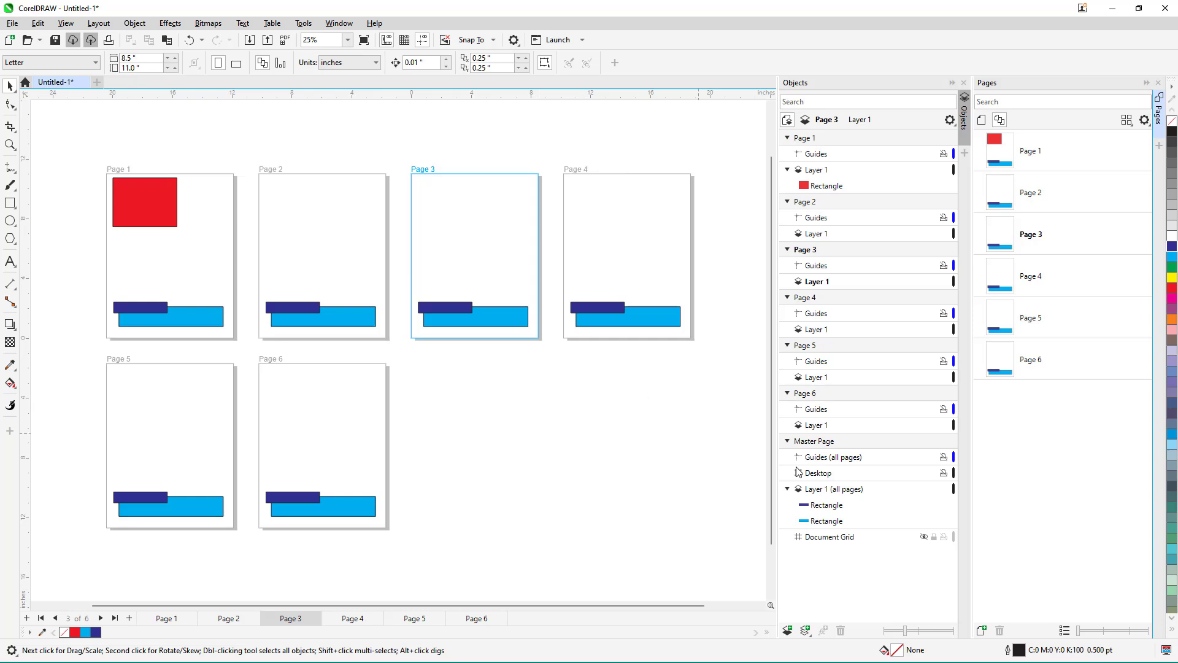